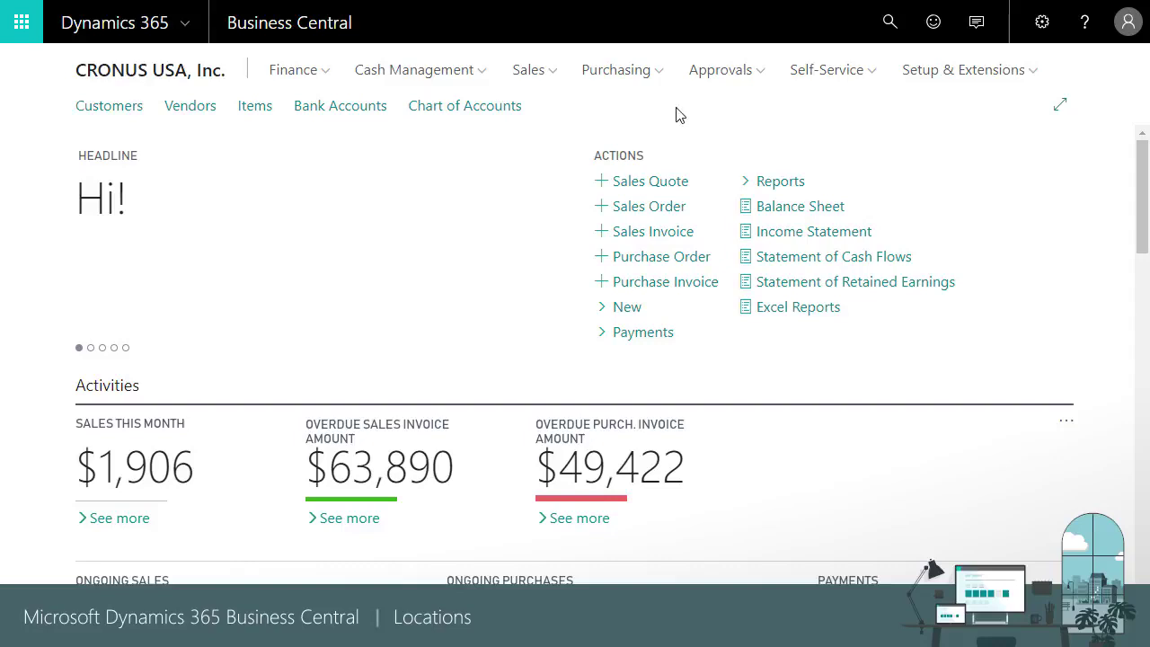
Open Locations from Manual Setup to list EAST, MAIN, OUT. LOG., OWN LOG. and WEST
click(946, 72)
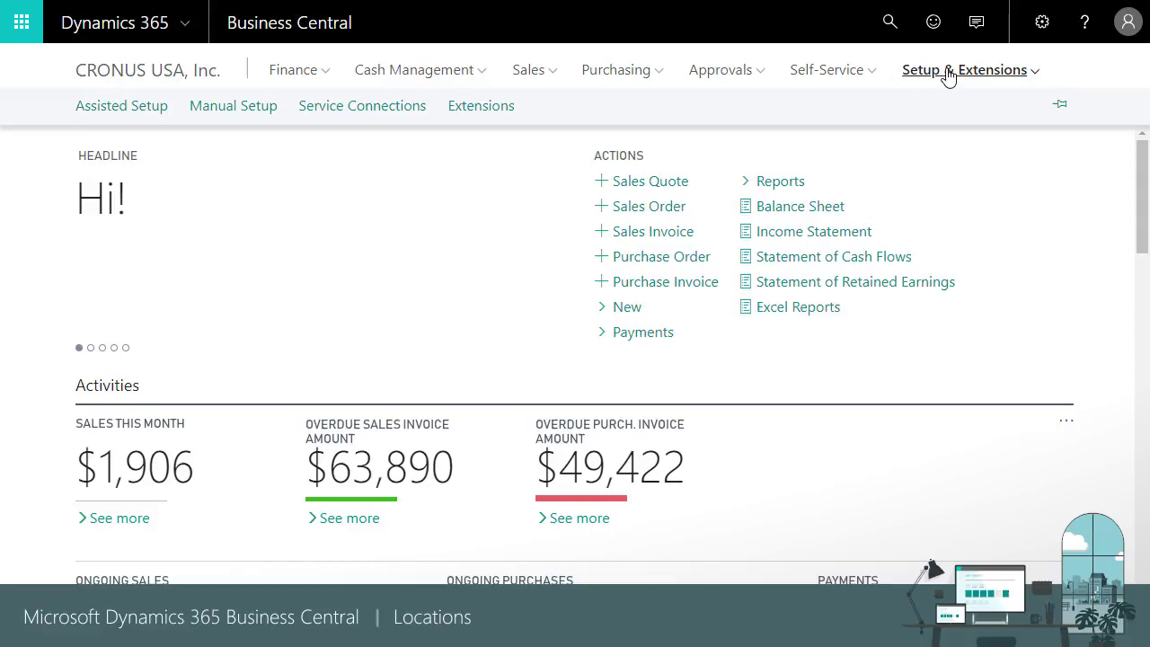
click(256, 112)
scroll(237, 236, down, 10)
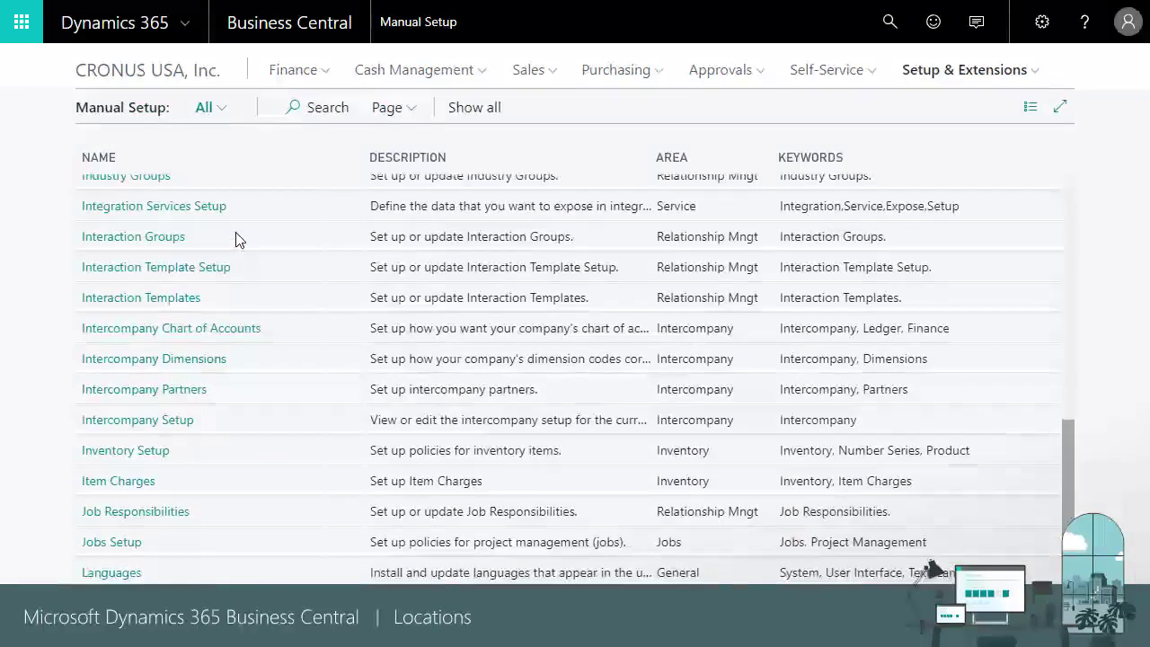
scroll(236, 238, down, 3)
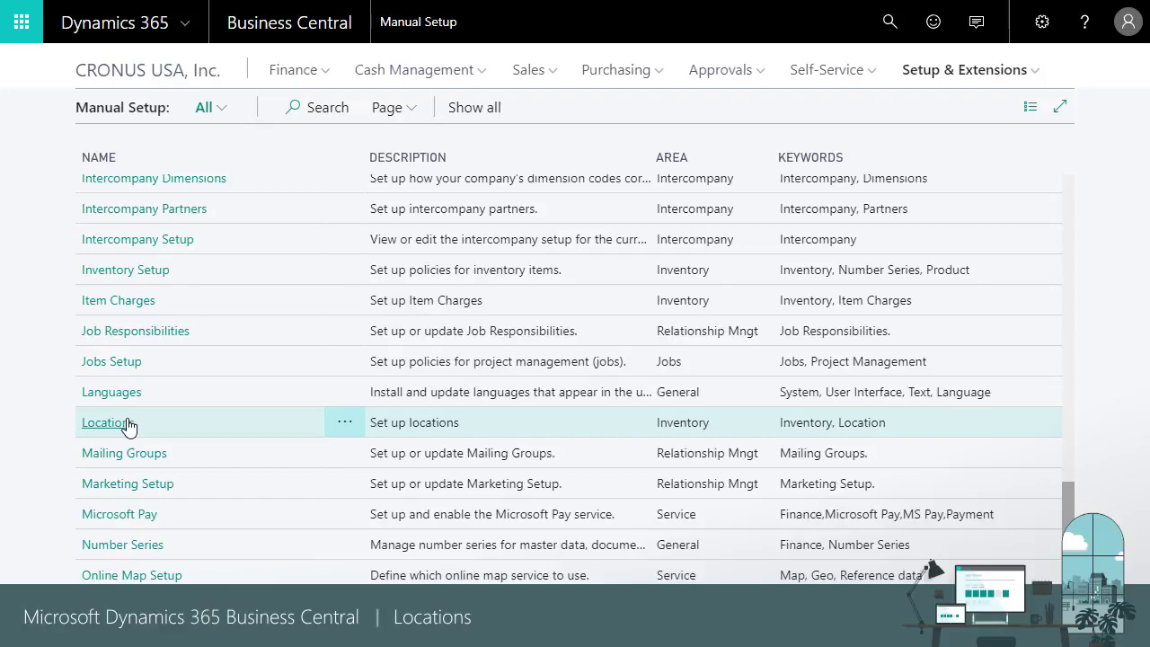
click(106, 423)
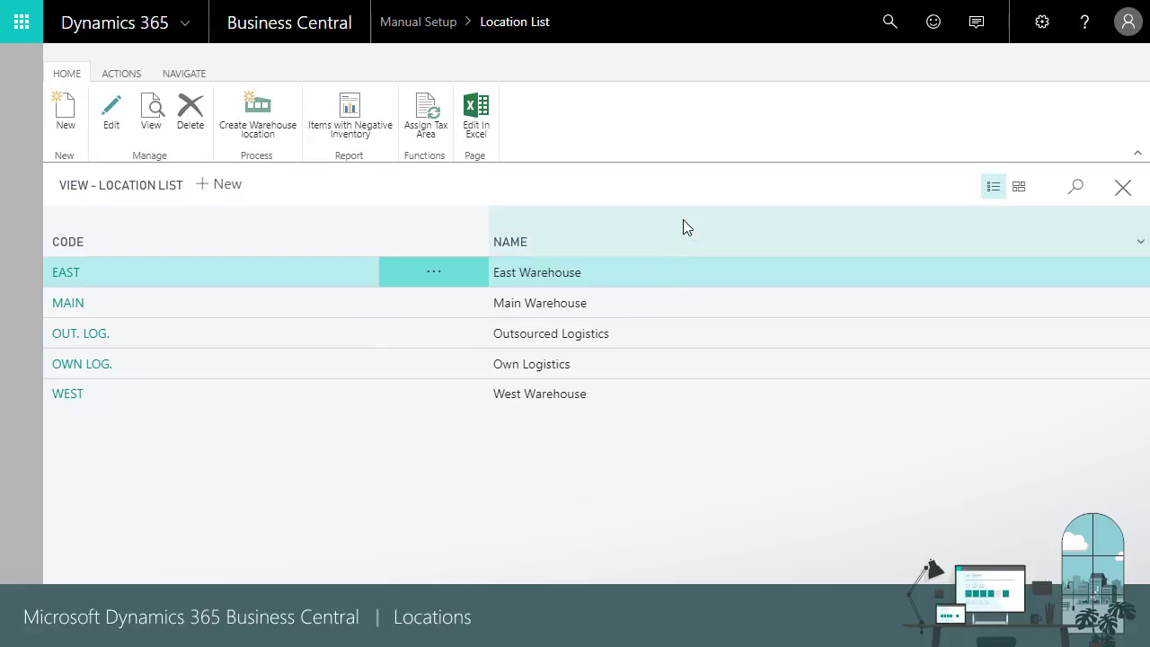
Browse the EAST, MAIN and OUT. LOG. location cards, returning to MAIN
click(65, 276)
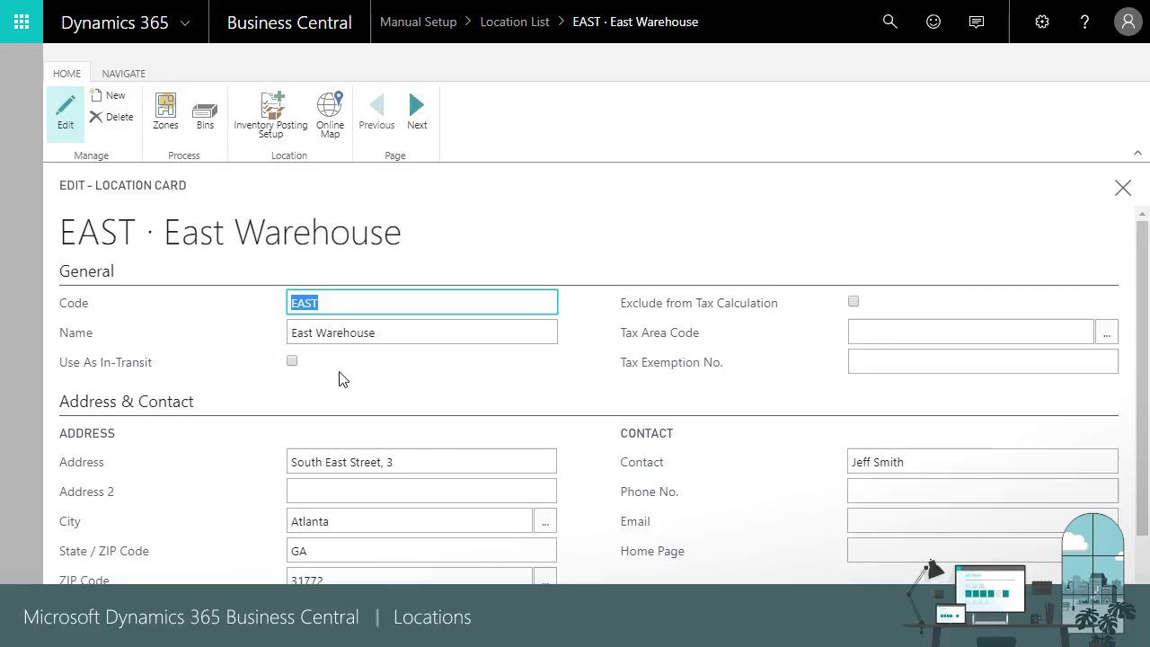
click(418, 110)
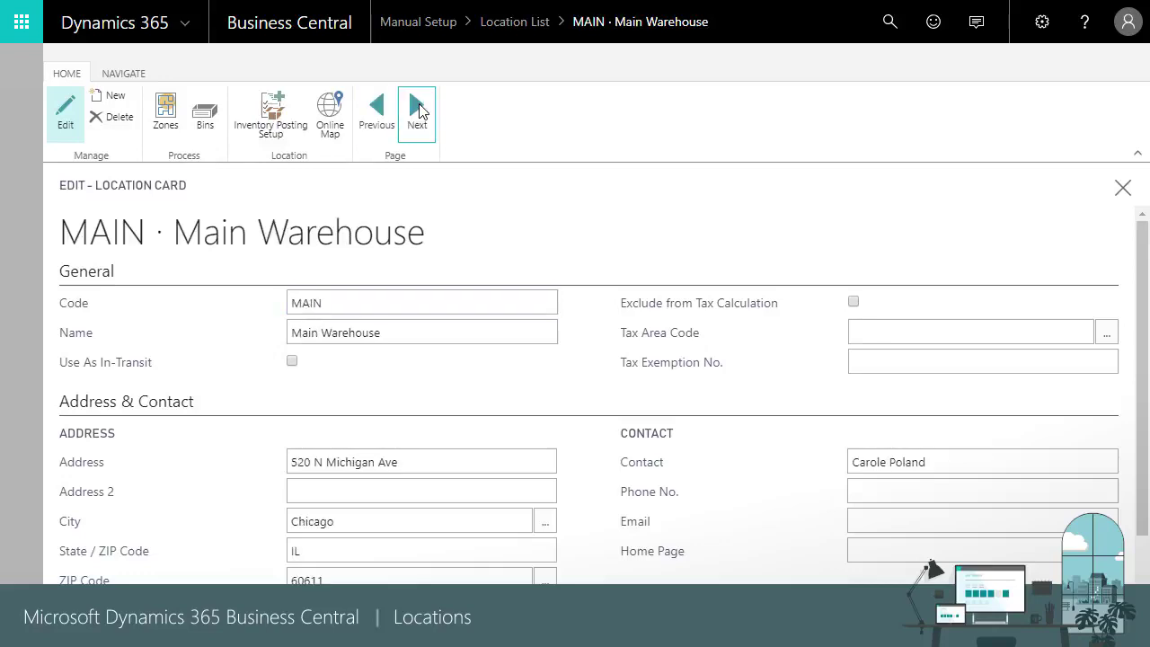
click(418, 110)
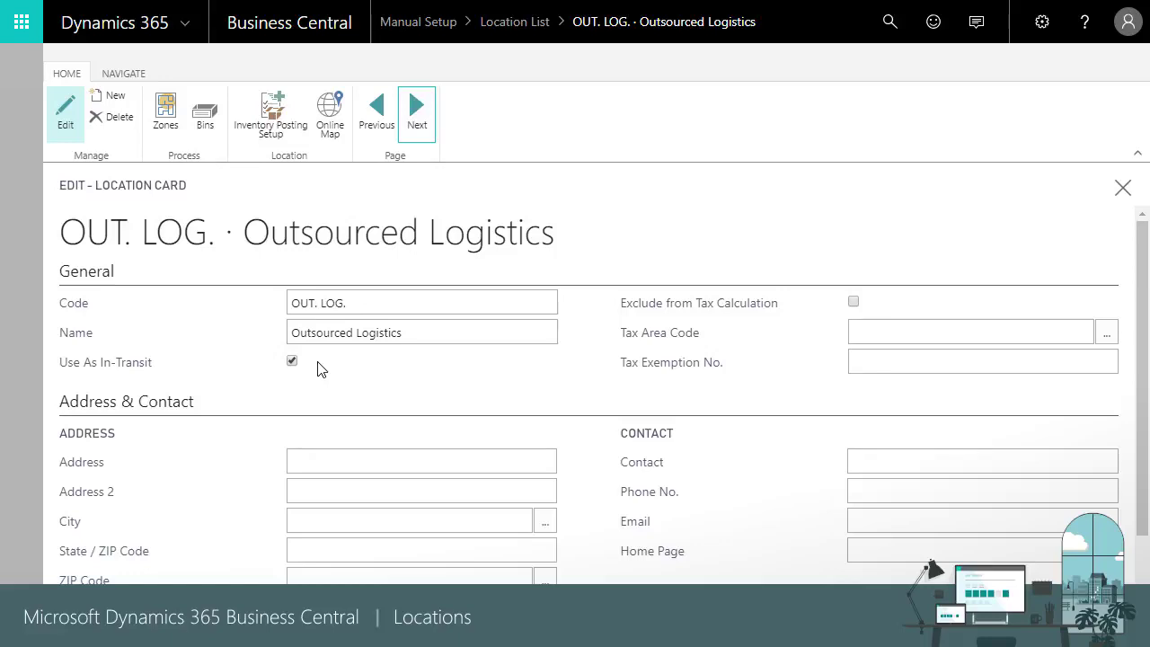
click(370, 115)
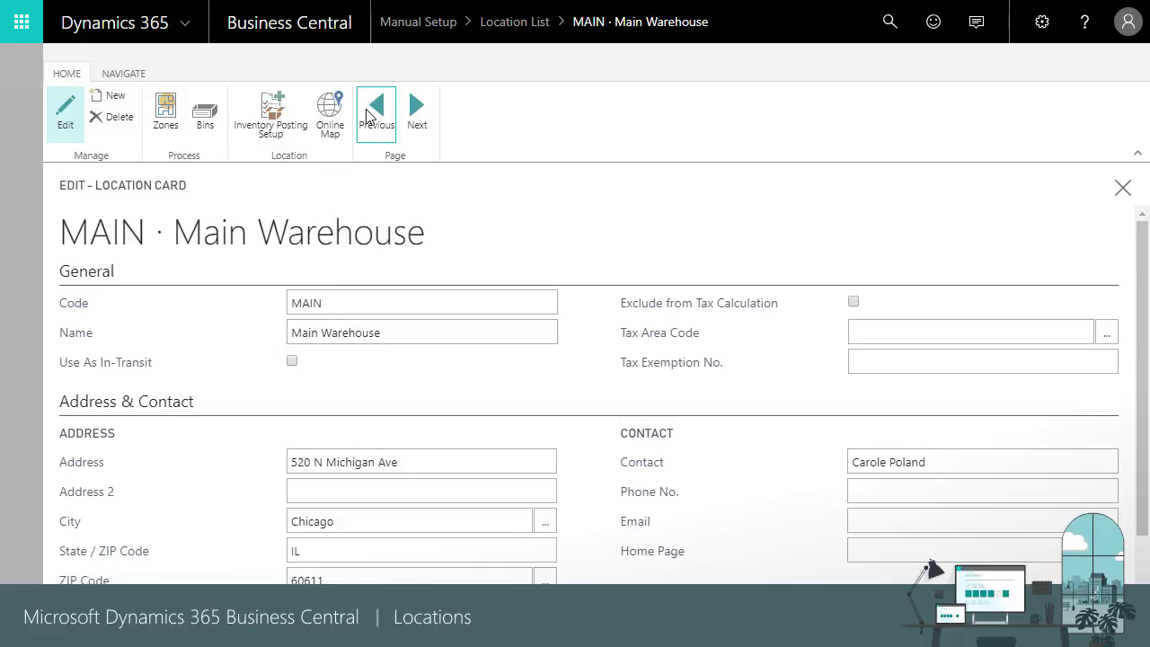
Review MAIN's inventory posting setup, then close it and the MAIN card
click(263, 122)
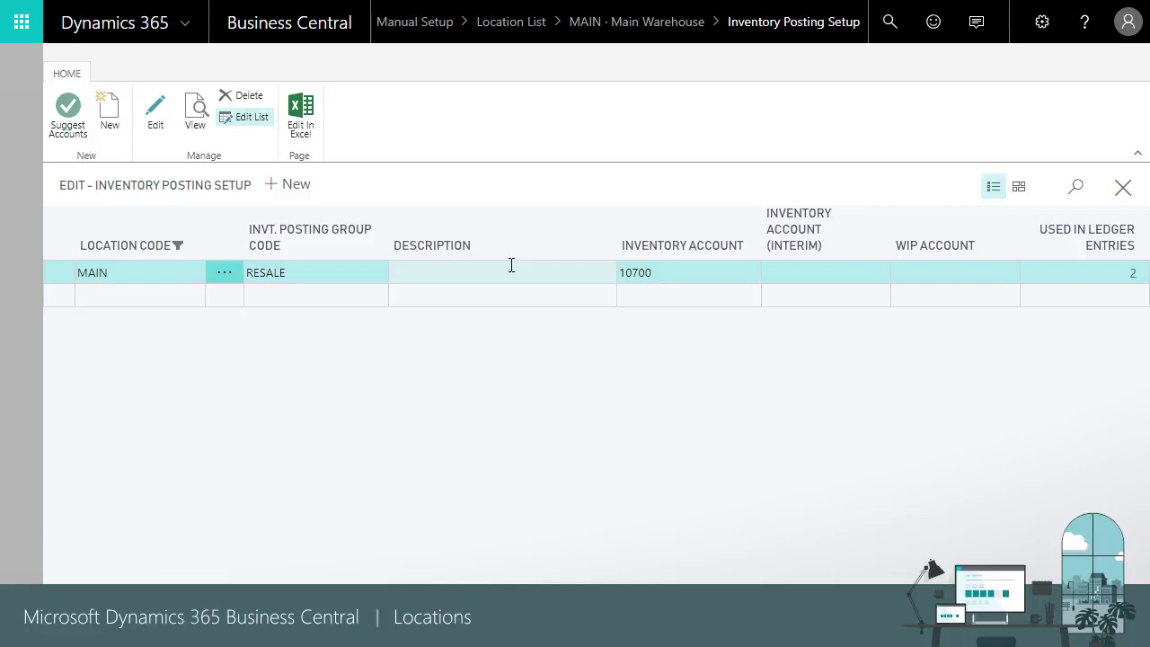
click(1124, 191)
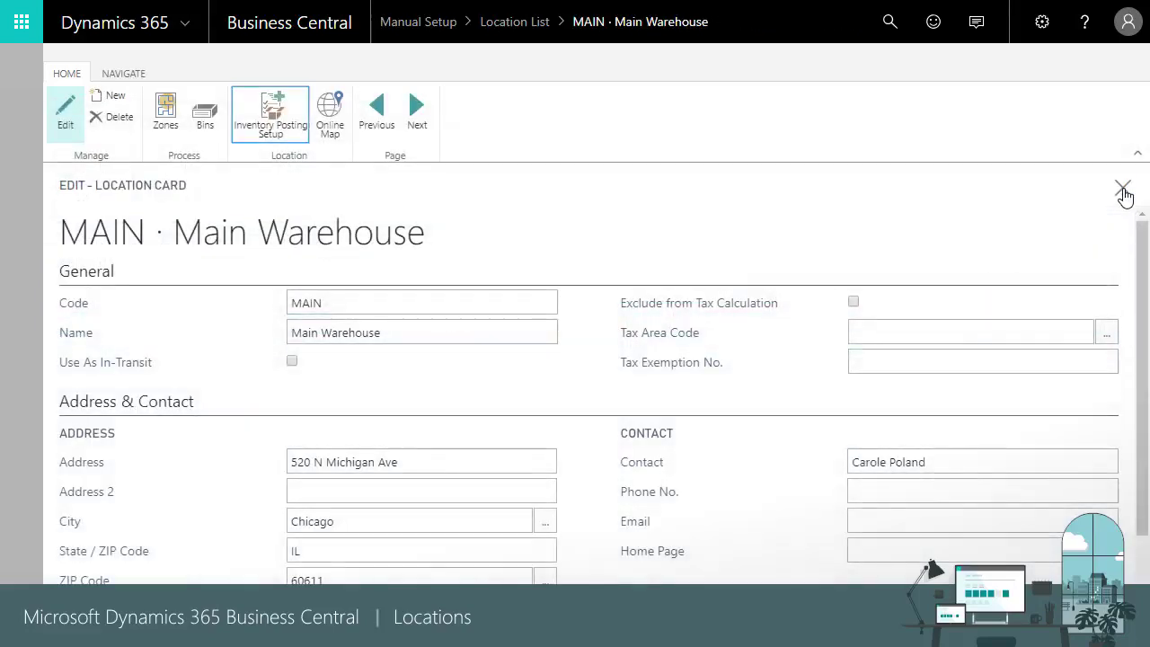
click(1124, 191)
Review purchase order 106002 with its chair line at EAST, then close it unposted
click(1124, 190)
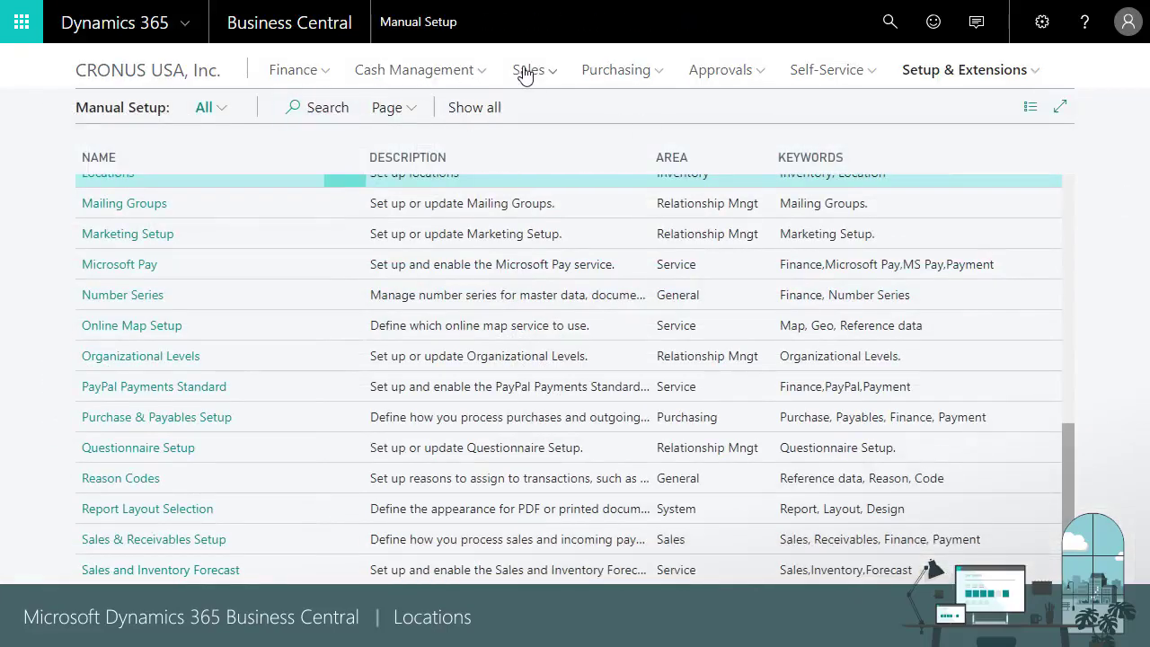
click(652, 73)
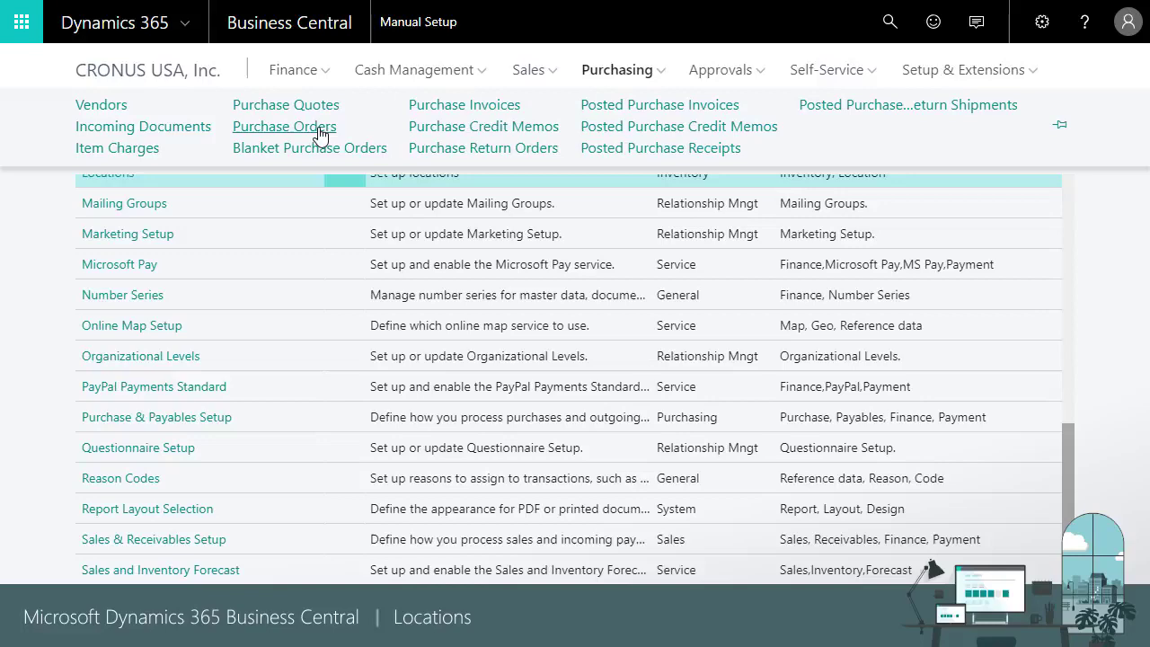
click(321, 130)
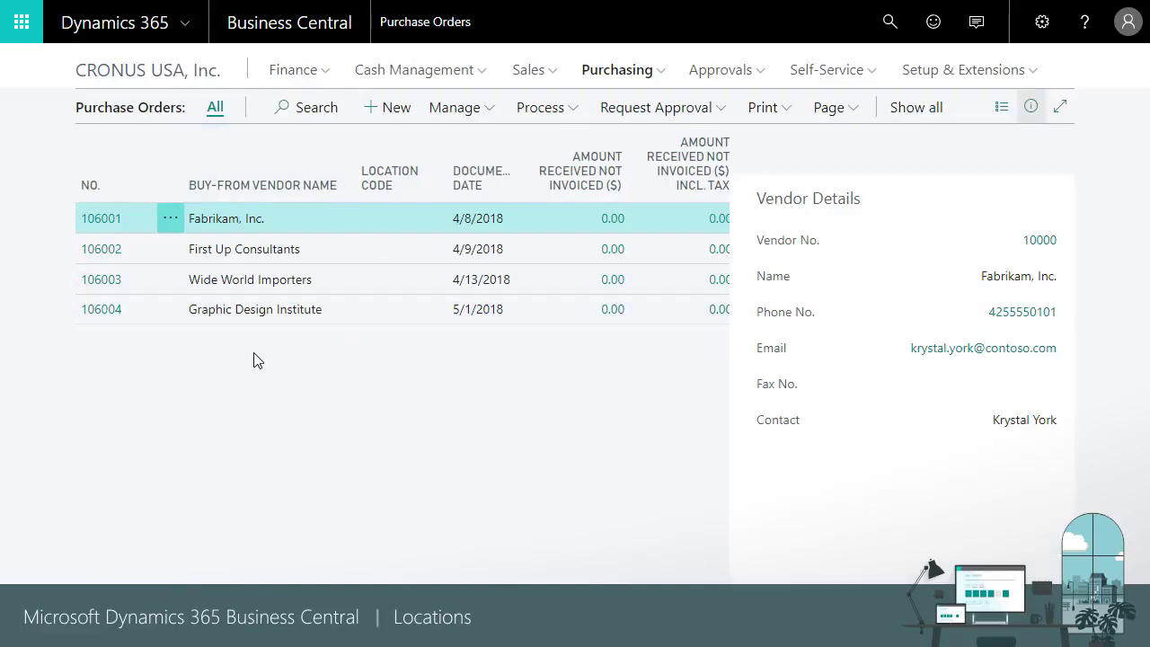
click(112, 253)
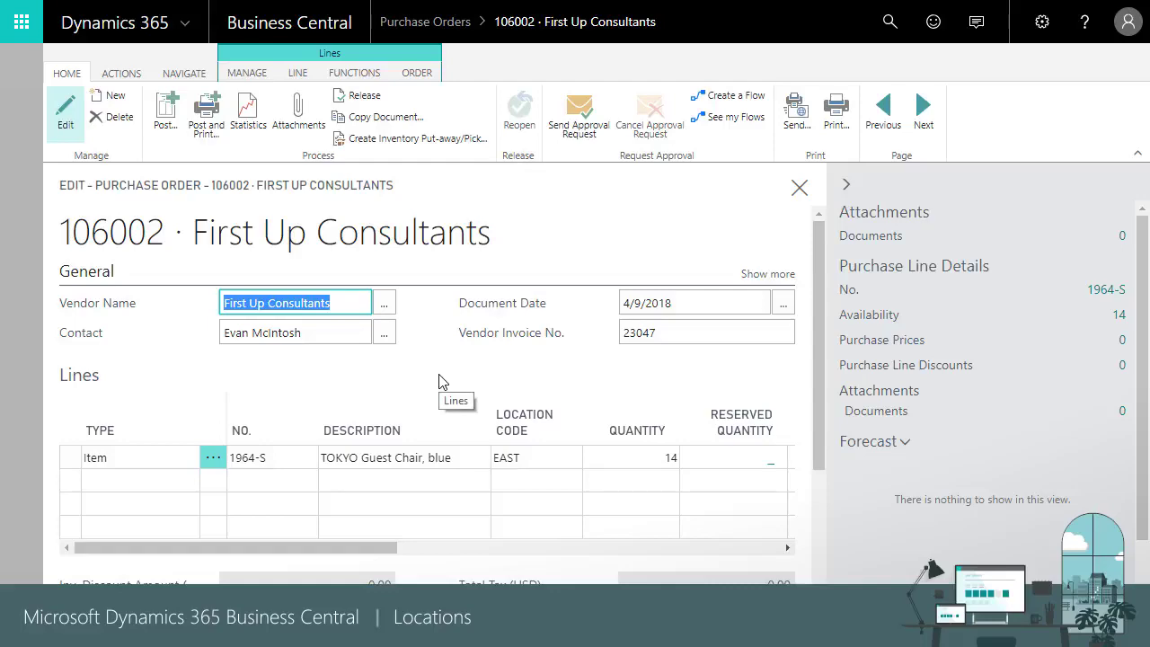
click(800, 188)
click(701, 390)
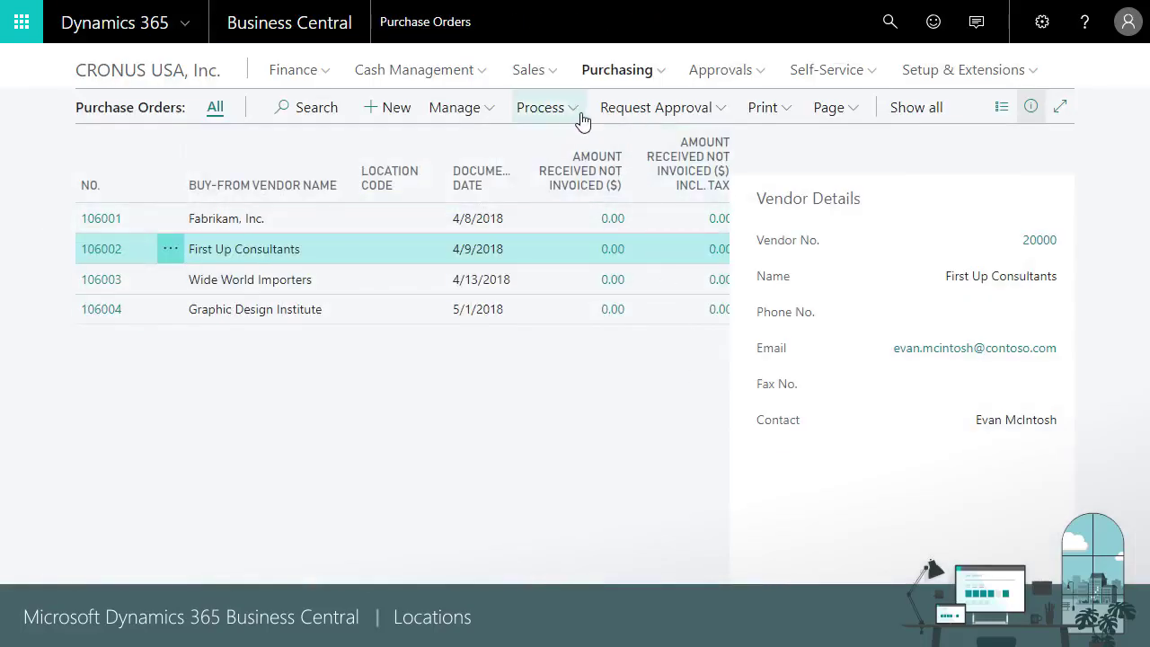
click(544, 79)
View the ATHENS Desk's item availability by location
click(111, 130)
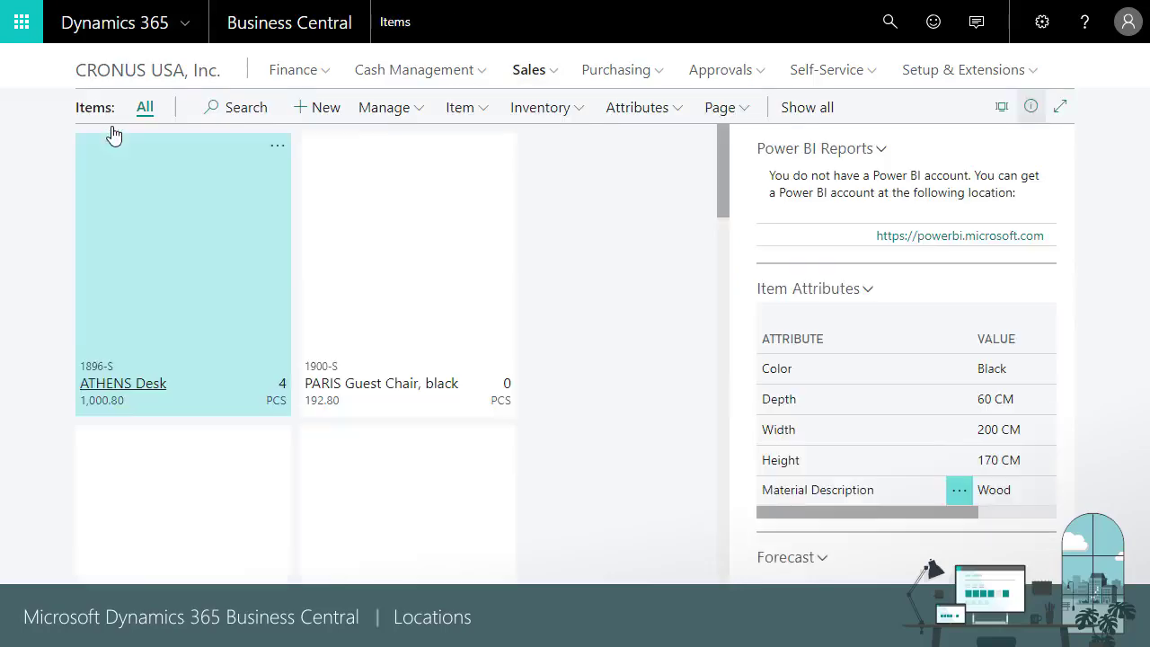
click(149, 415)
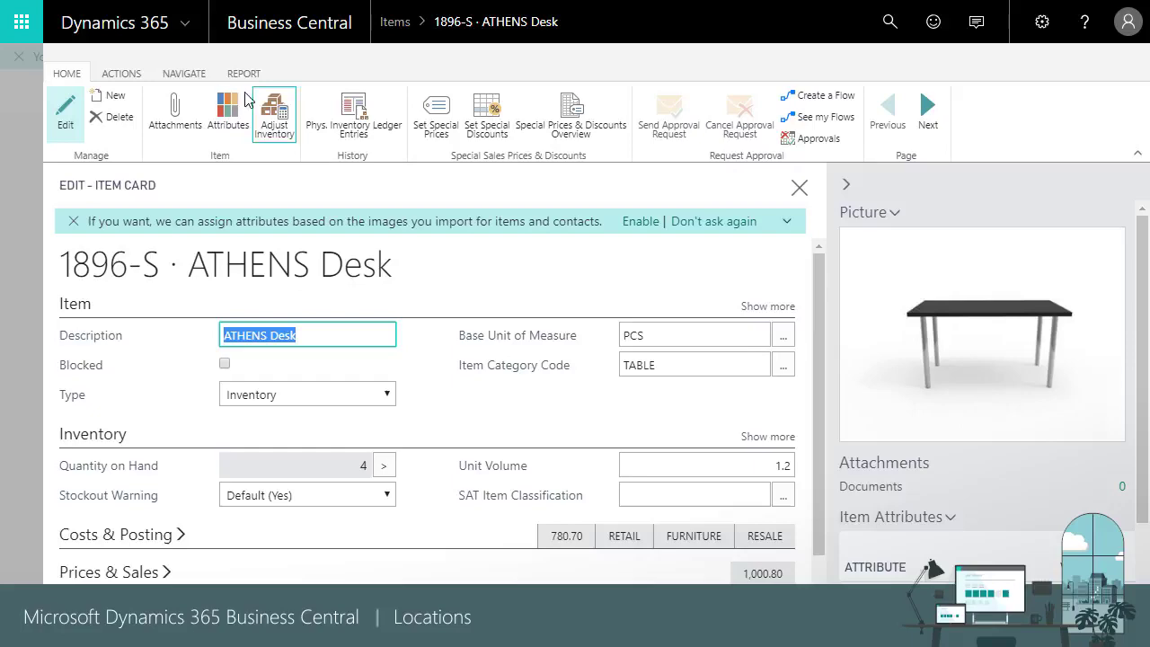
click(199, 77)
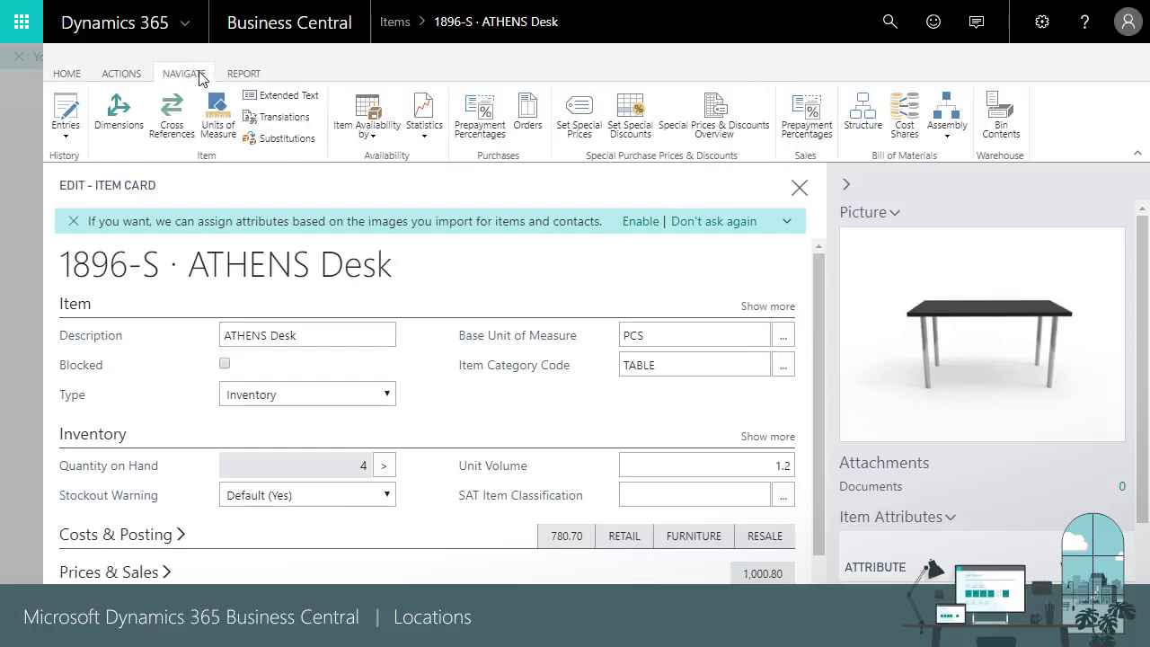
click(366, 115)
click(400, 311)
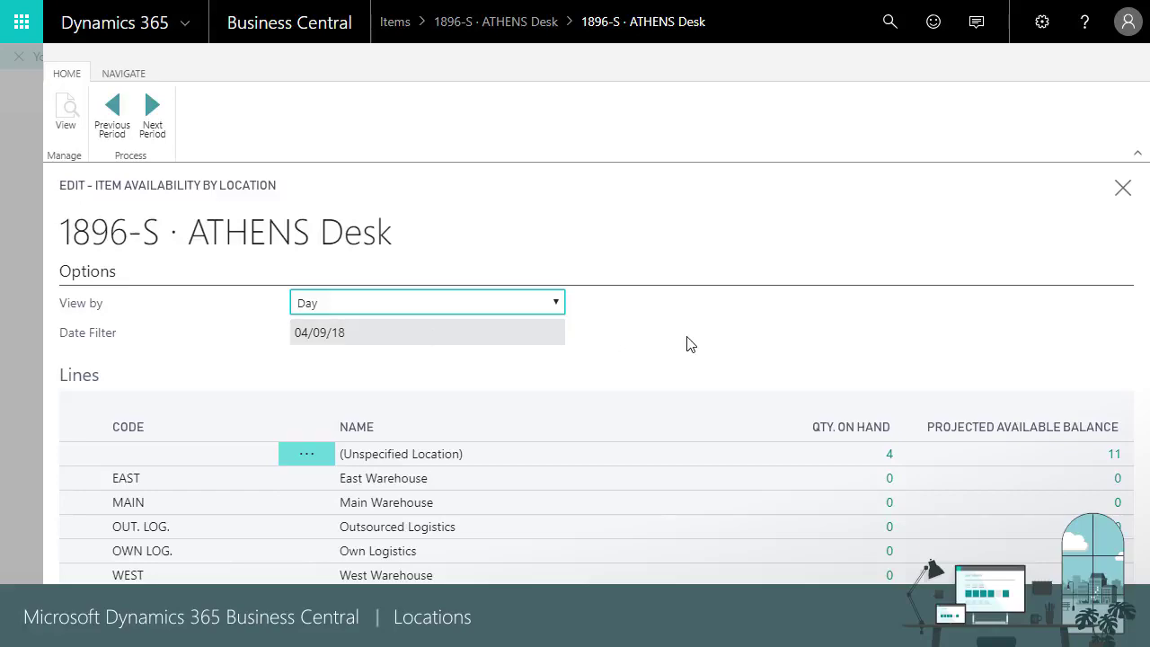
click(1125, 192)
click(1125, 193)
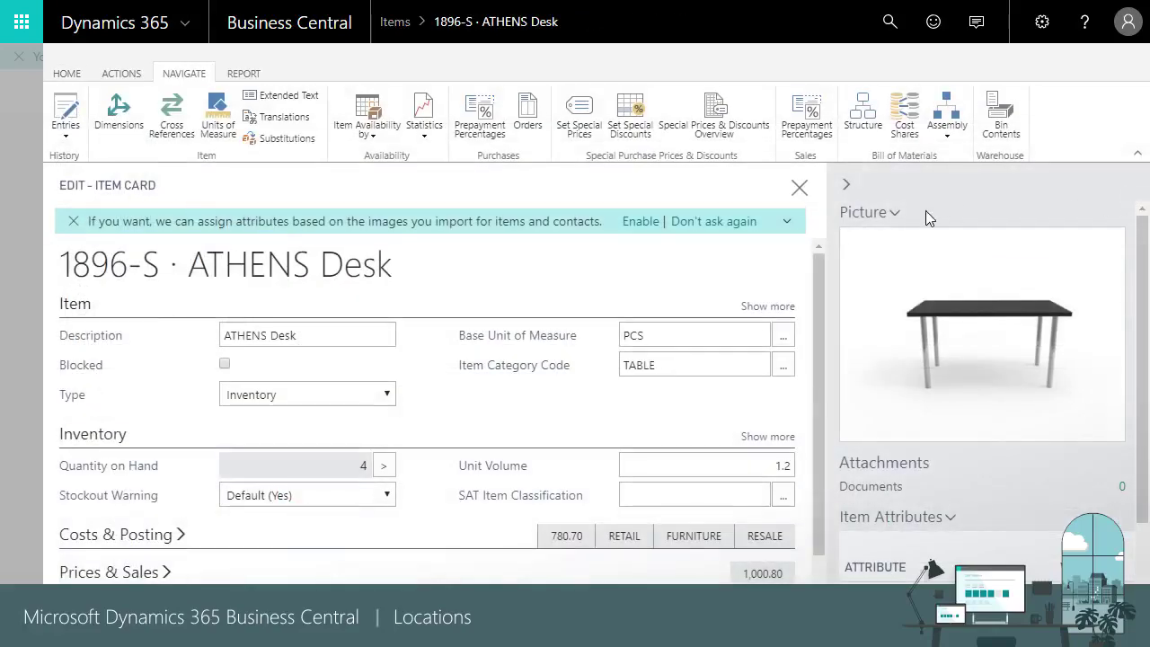
Close the ATHENS Desk item card and open the Customers list
click(801, 189)
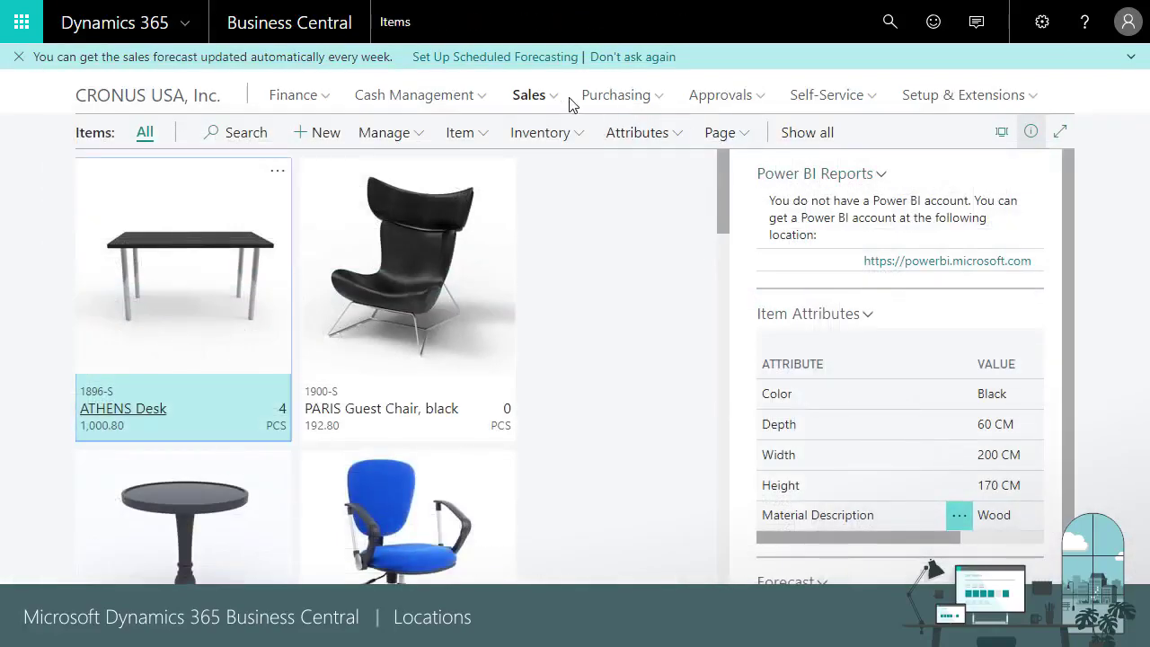
click(558, 101)
click(118, 131)
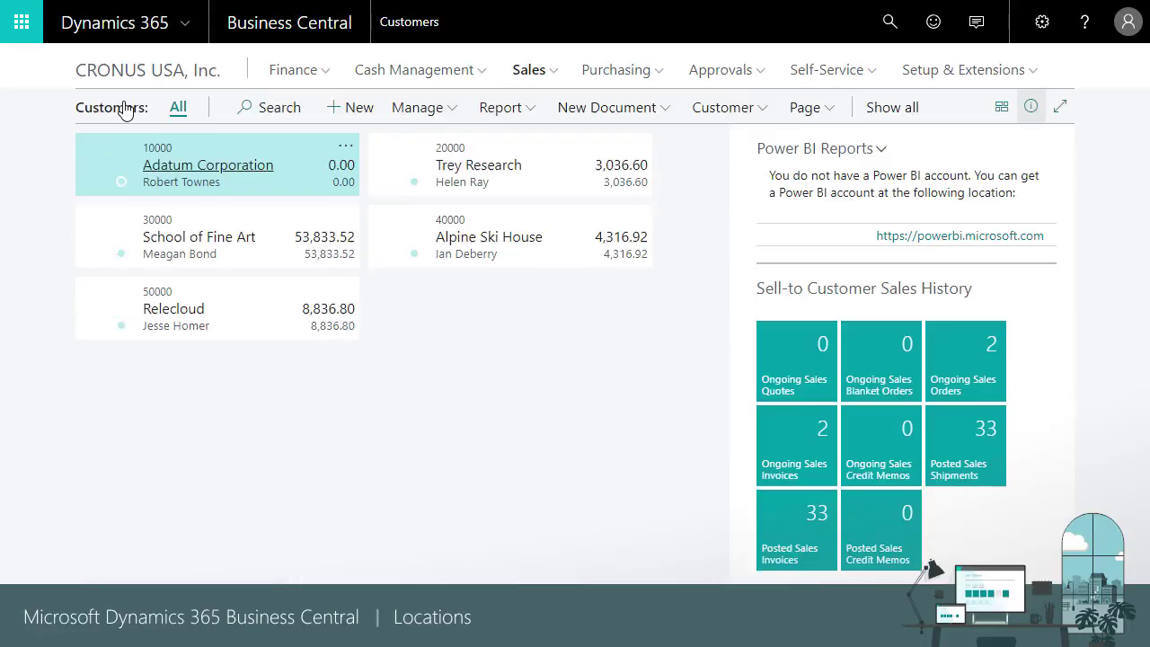
Open customer 40000 Alpine Ski House and view its shipping location code EAST
click(470, 248)
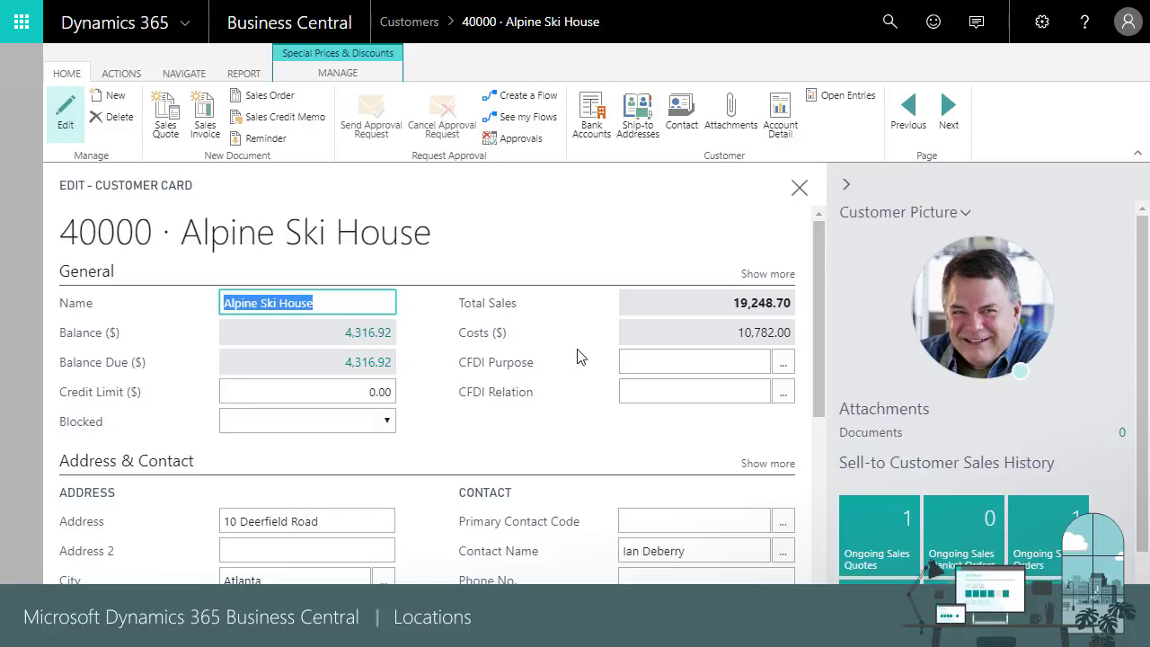
scroll(587, 364, down, 5)
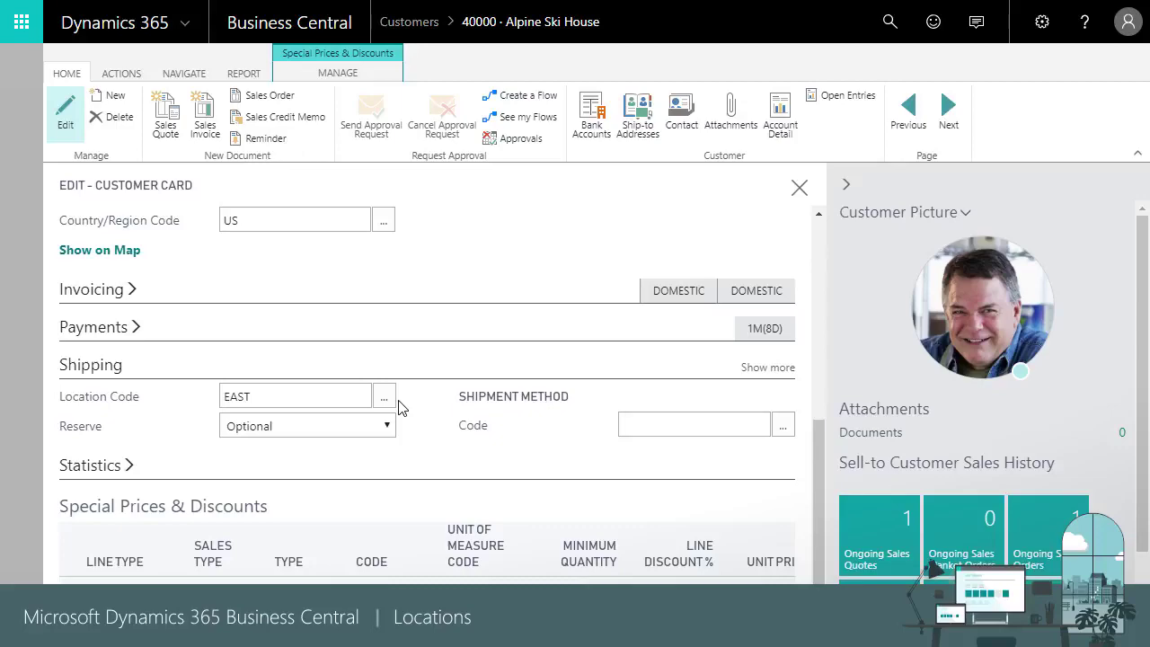
Find Transfer Orders via search and open order 1003 moving 2 MEXICO Swivel Chairs EAST to MAIN
click(799, 187)
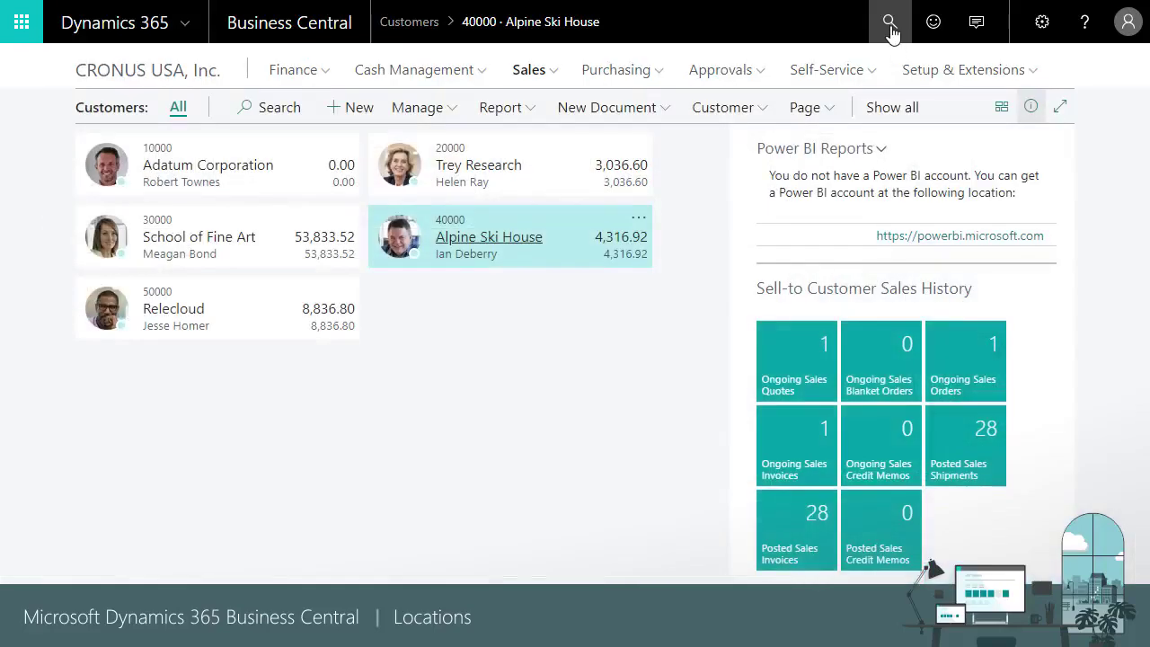
click(890, 24)
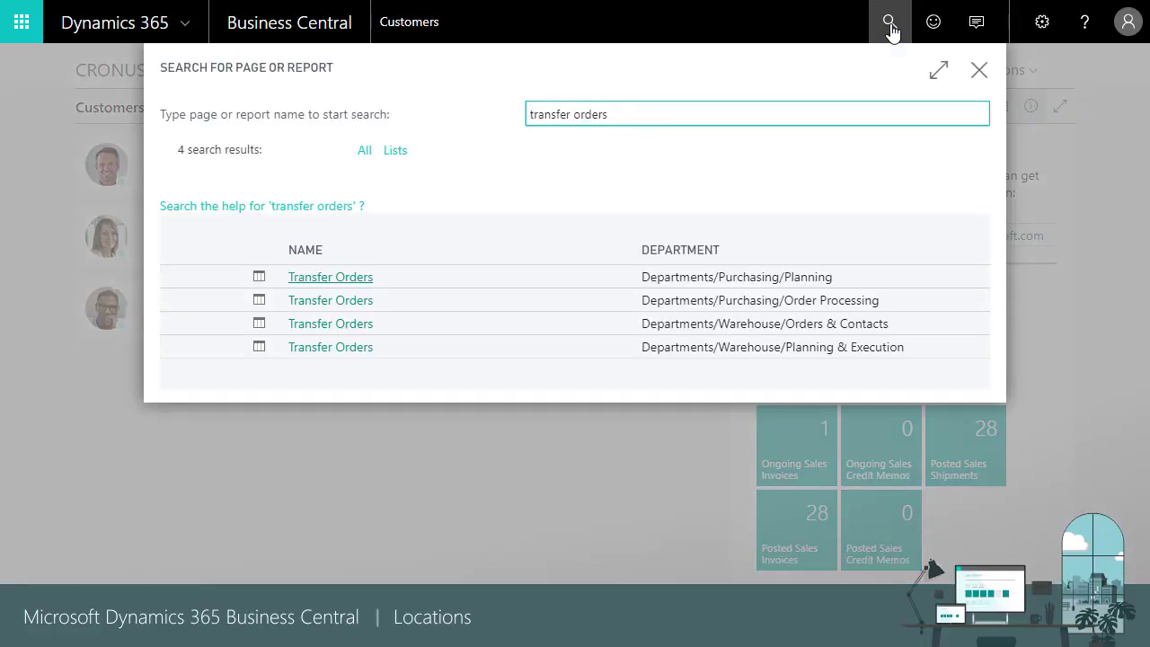
key(Return)
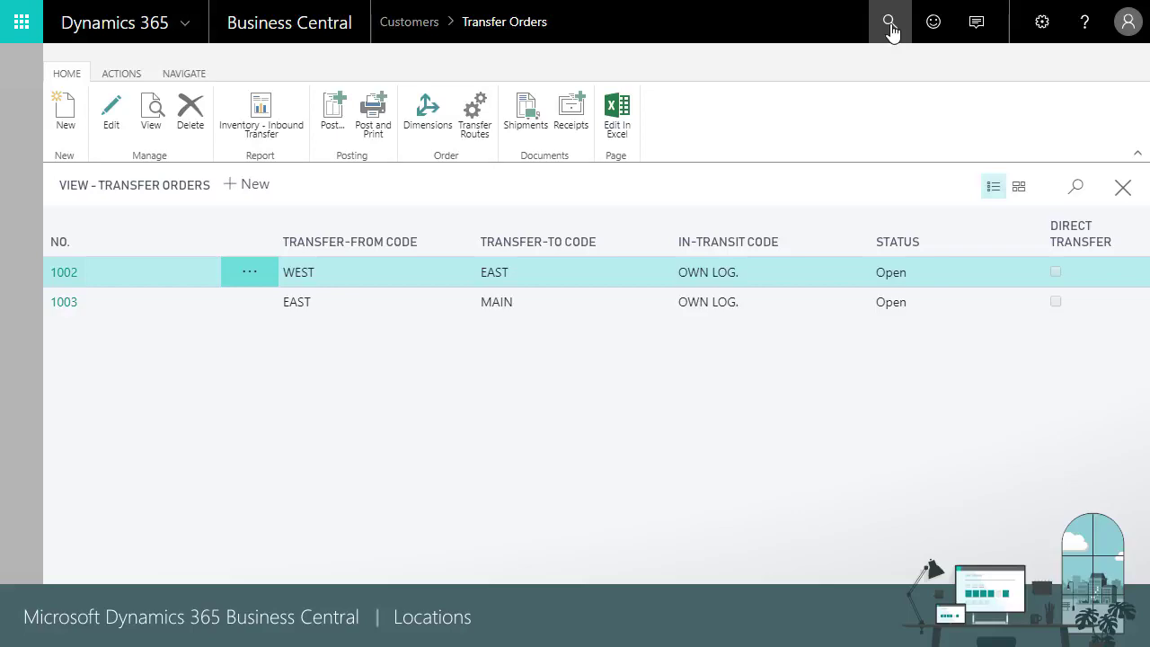
click(62, 305)
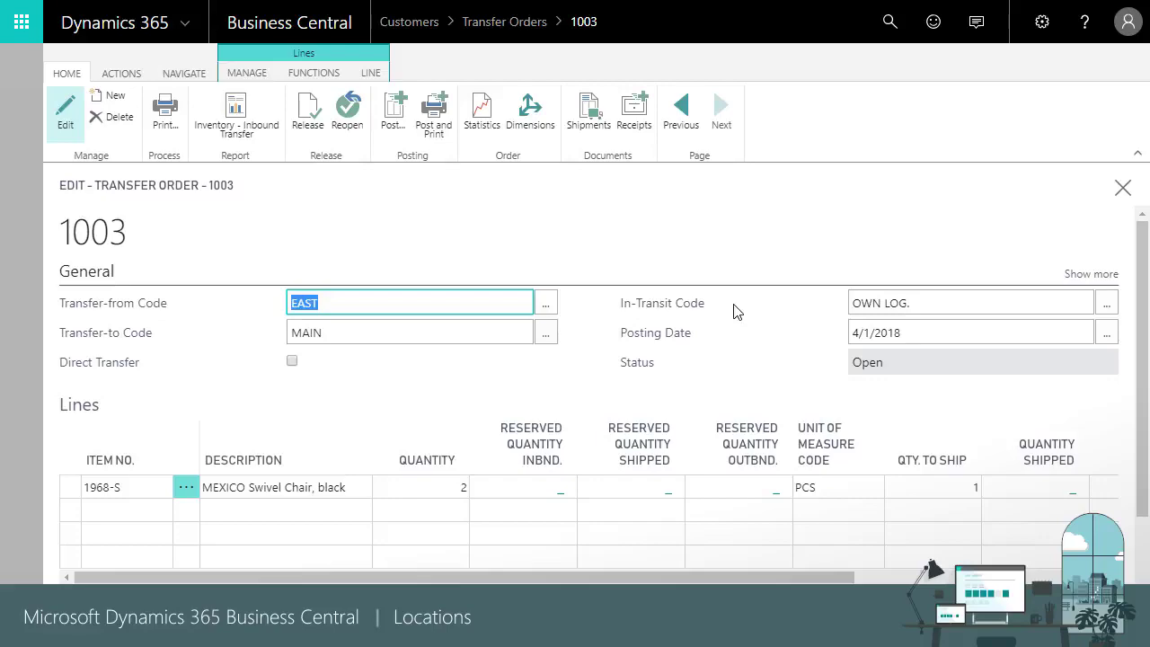
Open Transfer Routes and show Shipping Agent Code, revealing FEDEX between EAST and MAIN
click(889, 25)
text(transf)
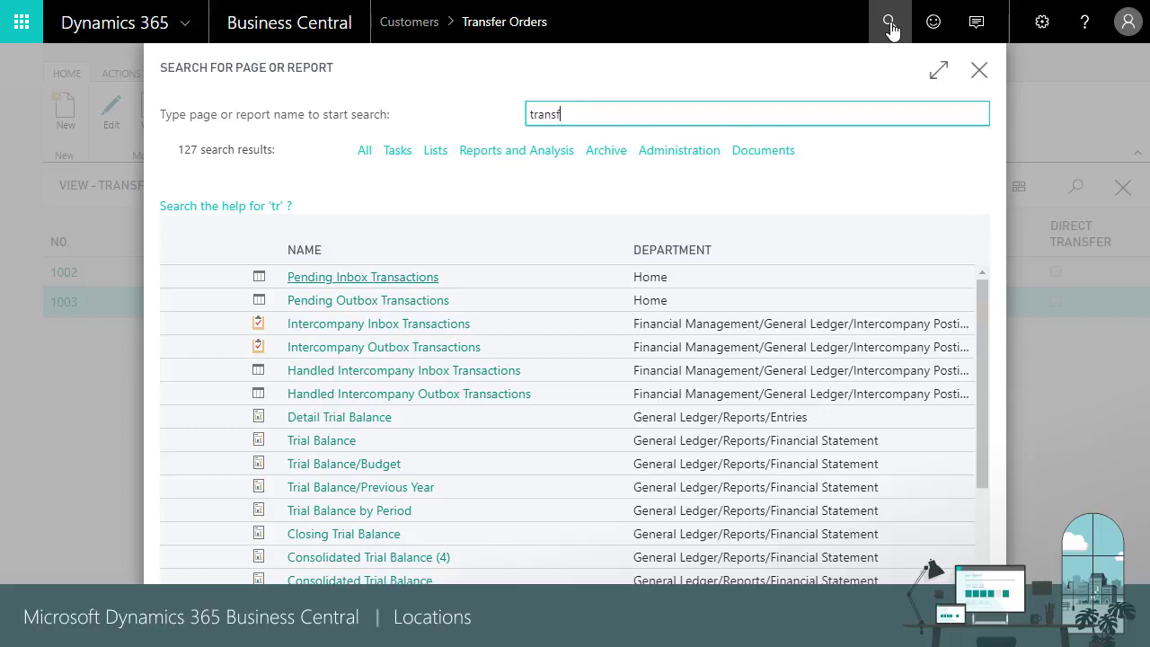
text(er rout)
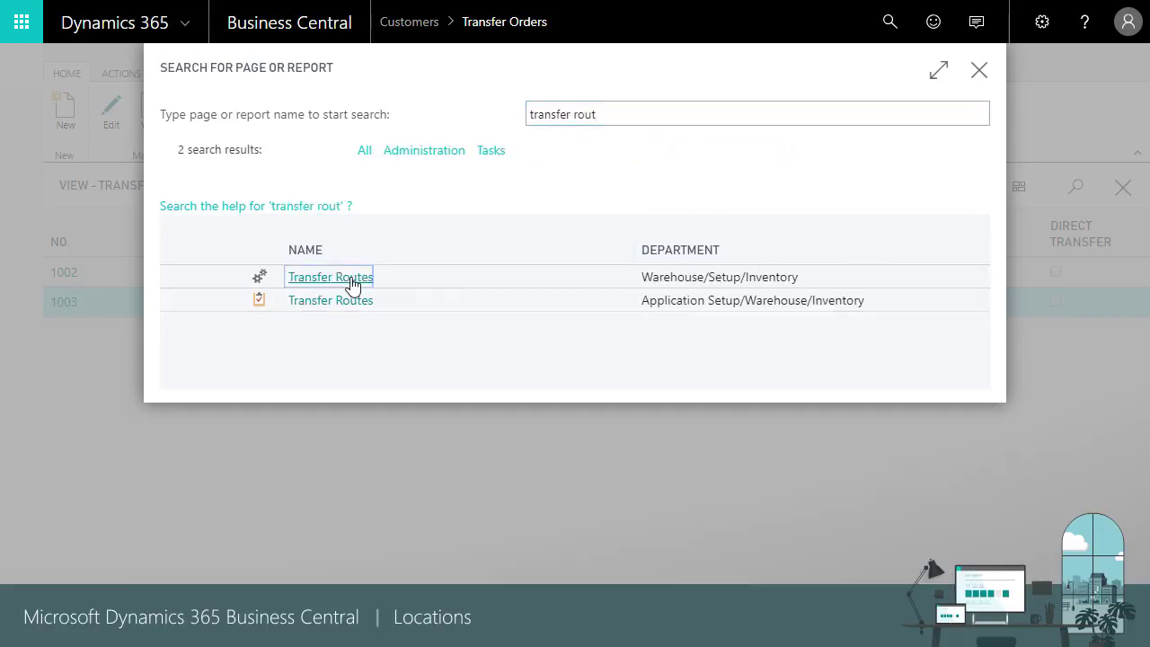
click(348, 277)
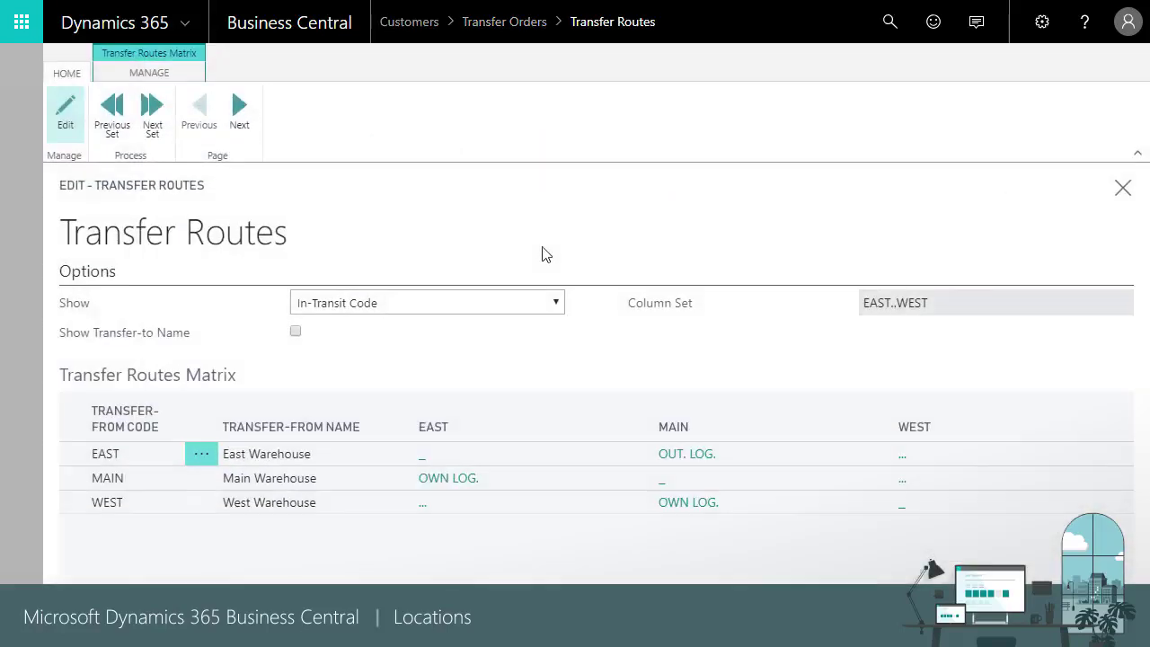
click(555, 303)
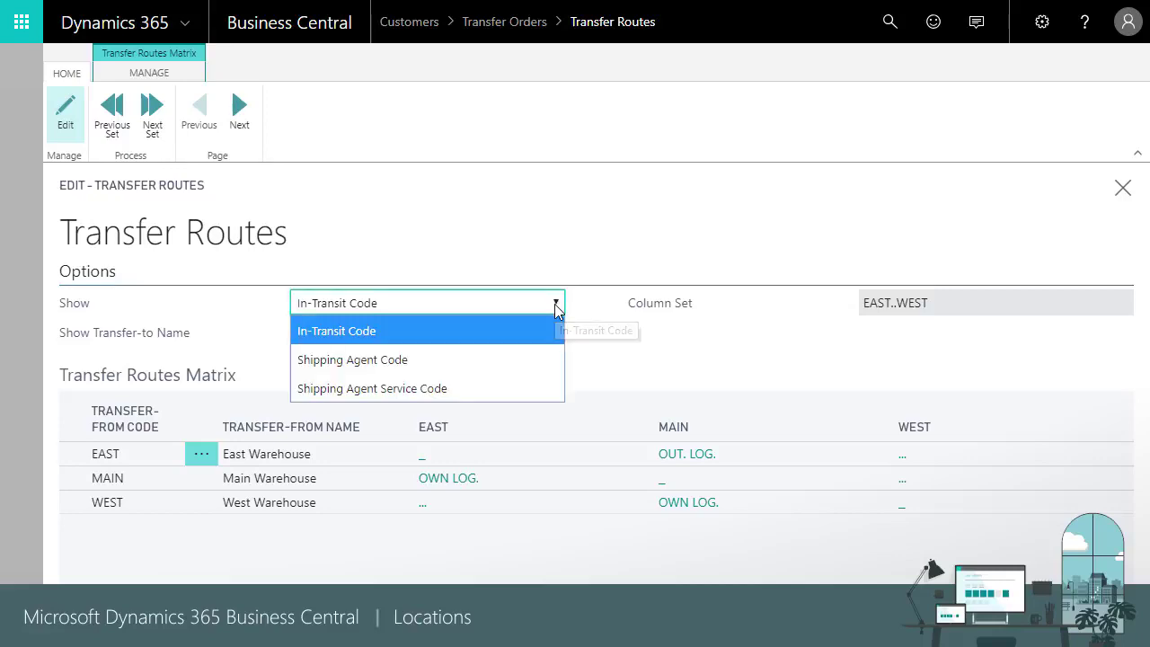
click(473, 359)
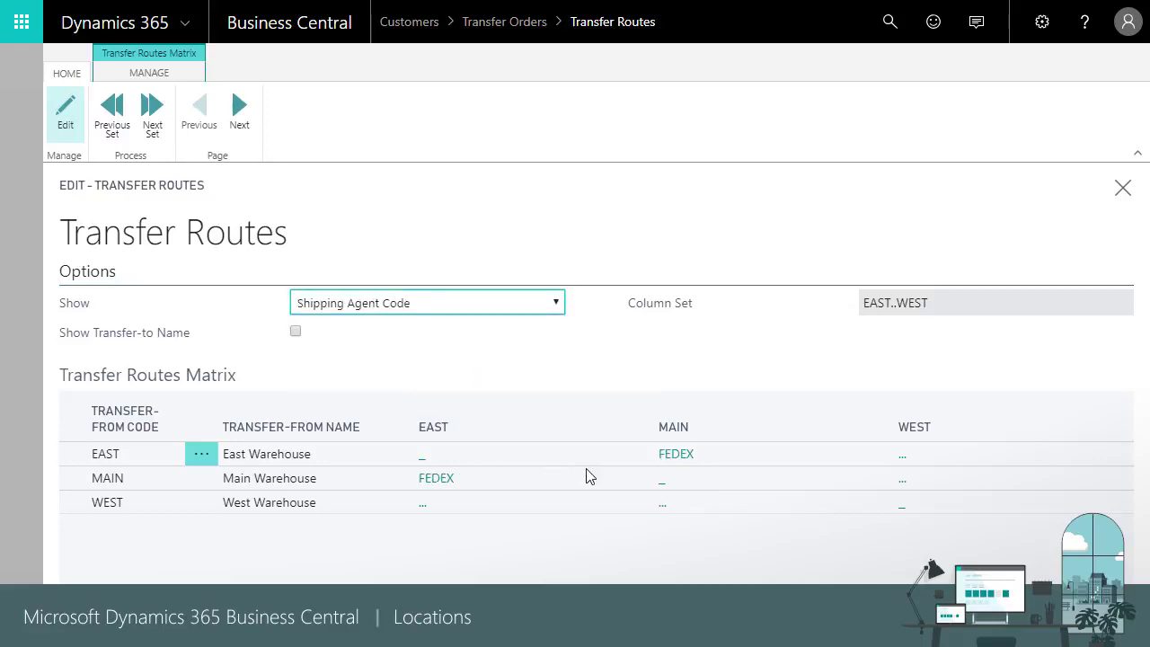
Set the ATHENS Mobile Pedestal quantity on sales order S-ORD101004 to 11
click(1121, 191)
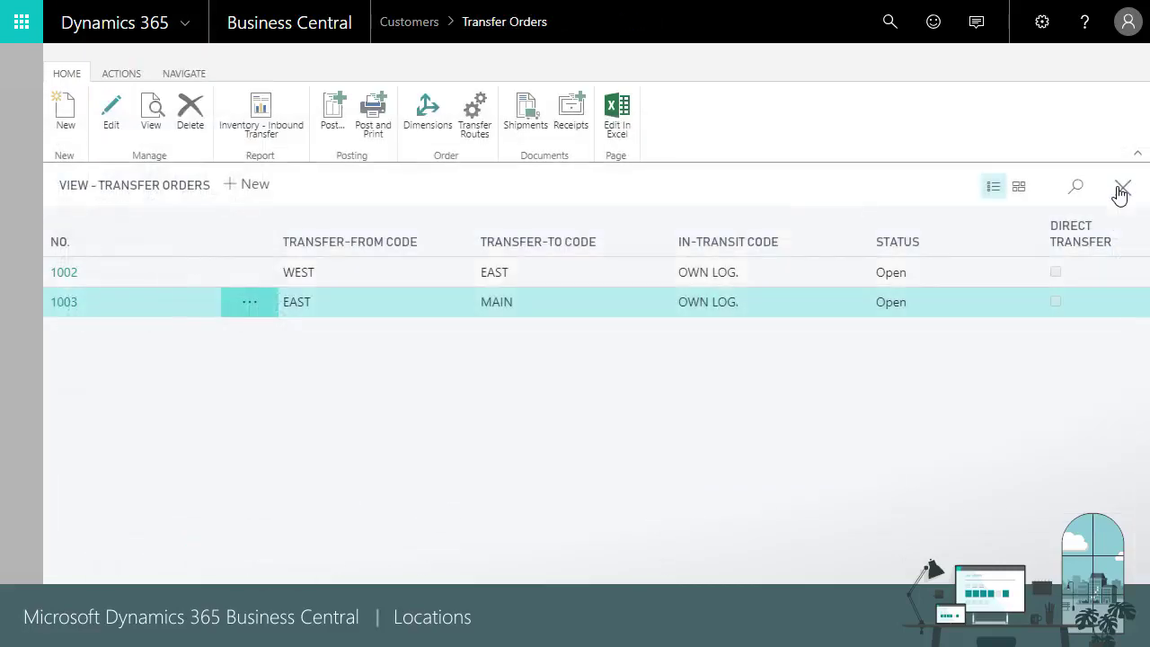
click(1120, 191)
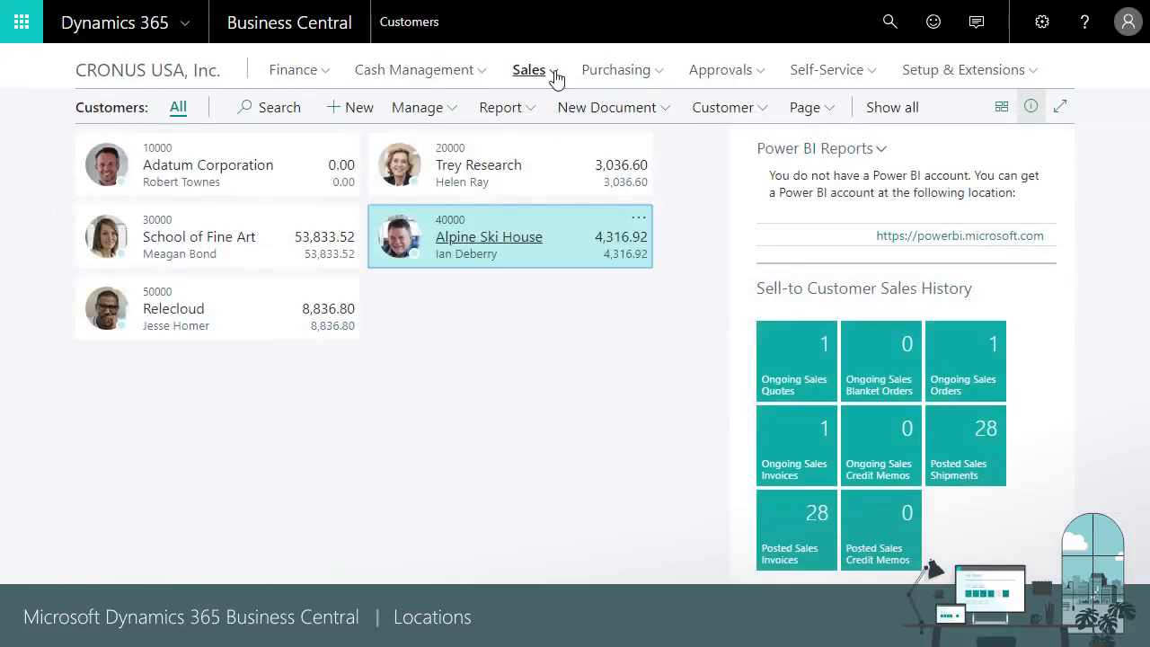
click(554, 72)
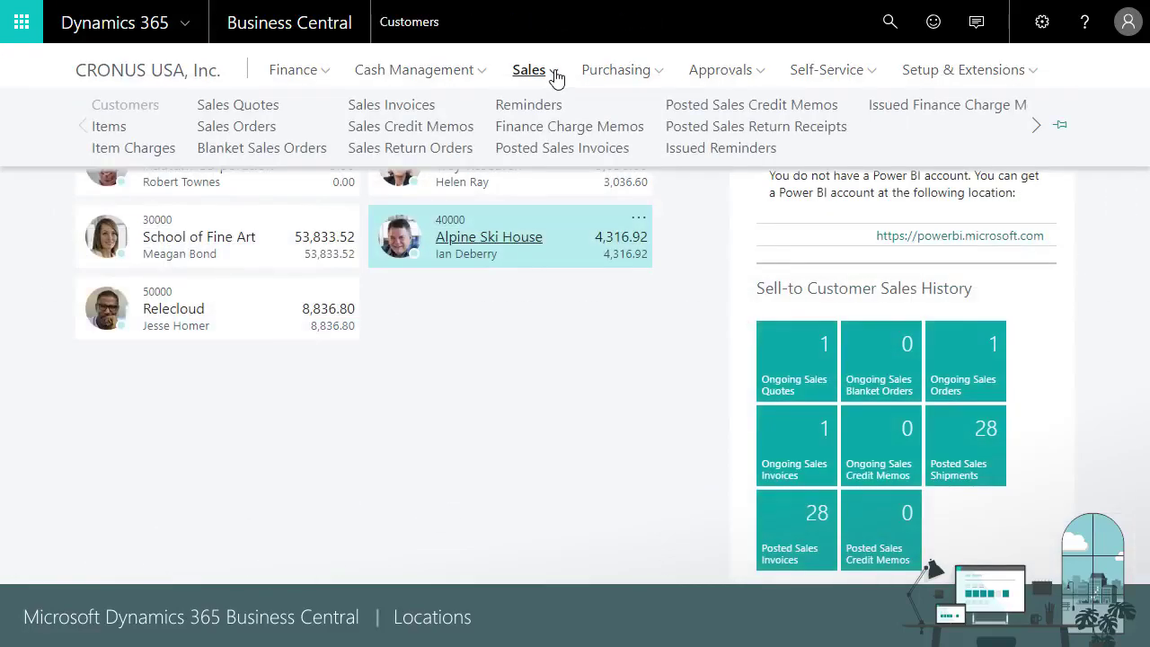
click(250, 132)
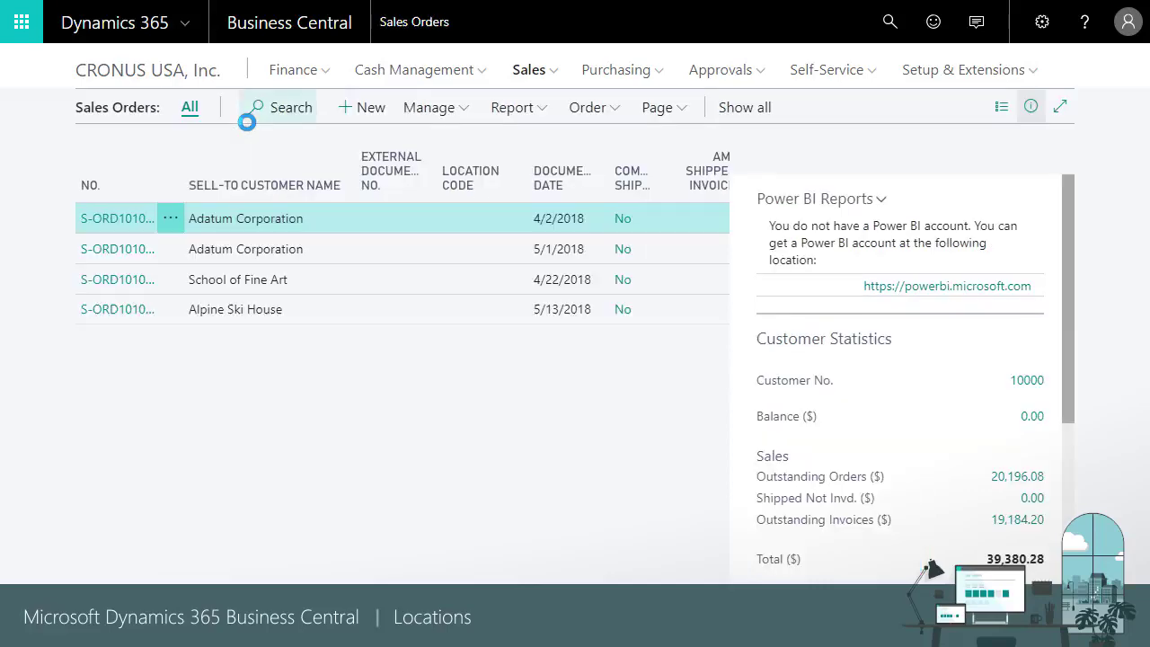
click(112, 315)
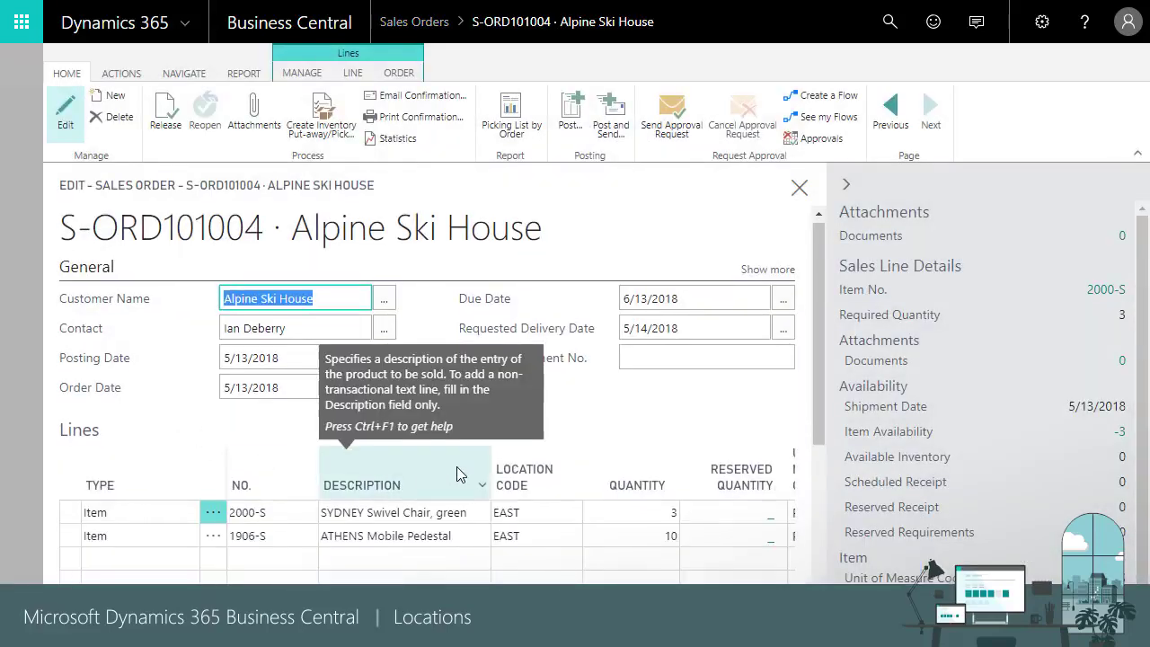
scroll(456, 474, down, 1)
click(673, 448)
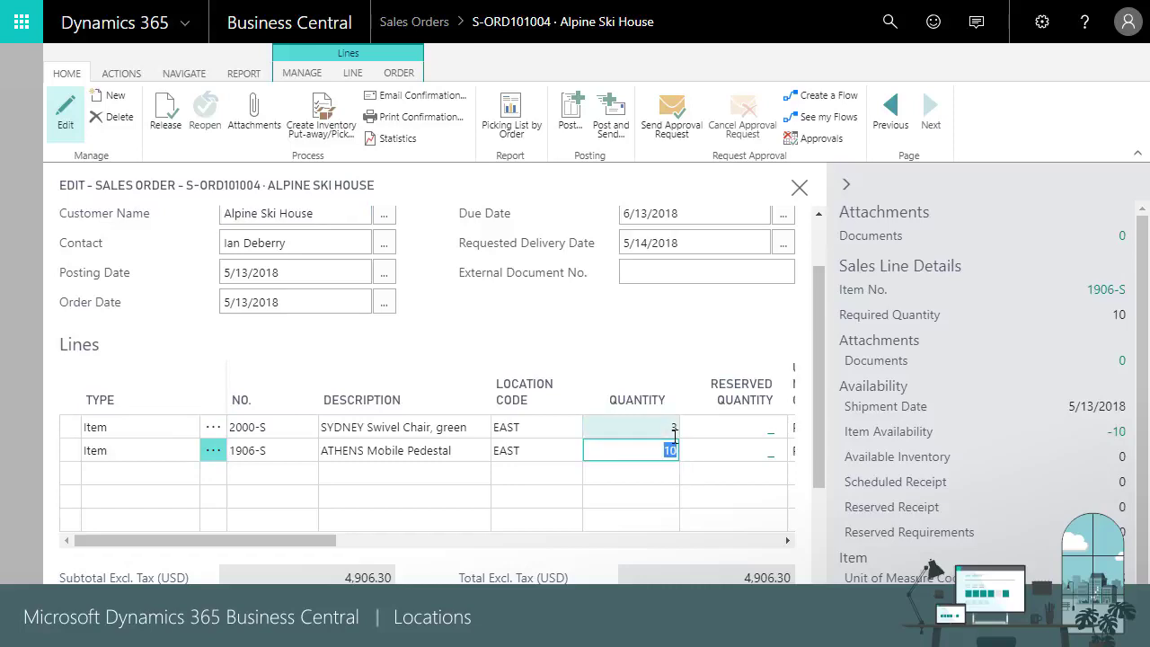
text(1)
click(565, 325)
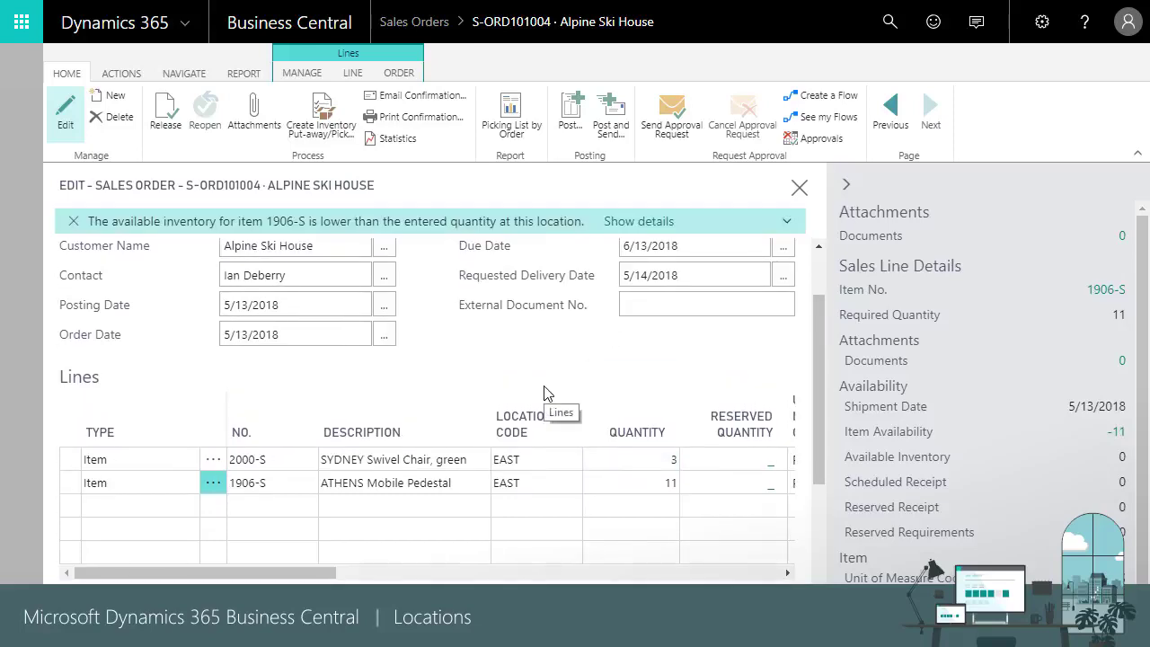
Check the pedestal's stock at all locations from the availability warning, then close the order
click(649, 222)
click(983, 300)
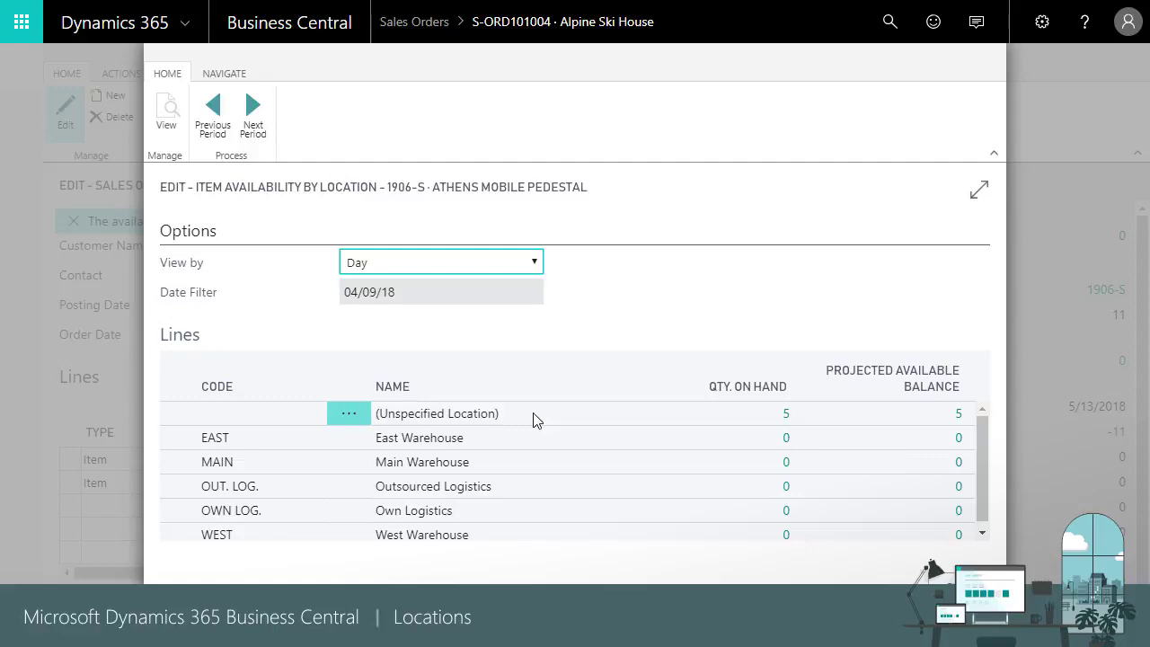
click(939, 574)
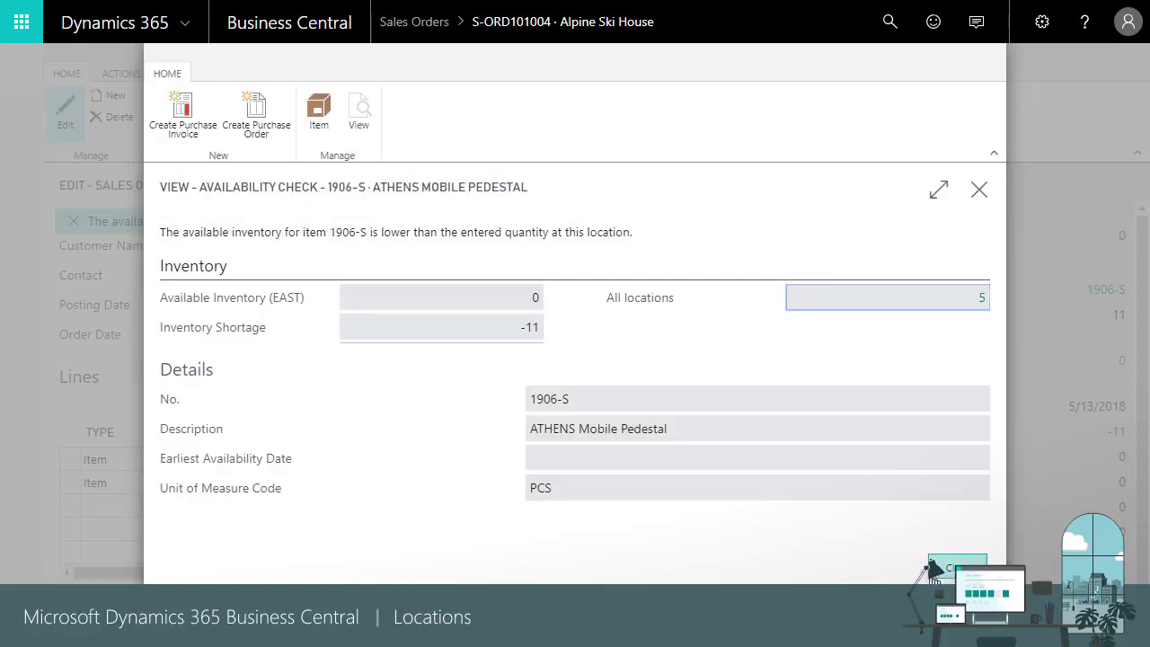
click(978, 190)
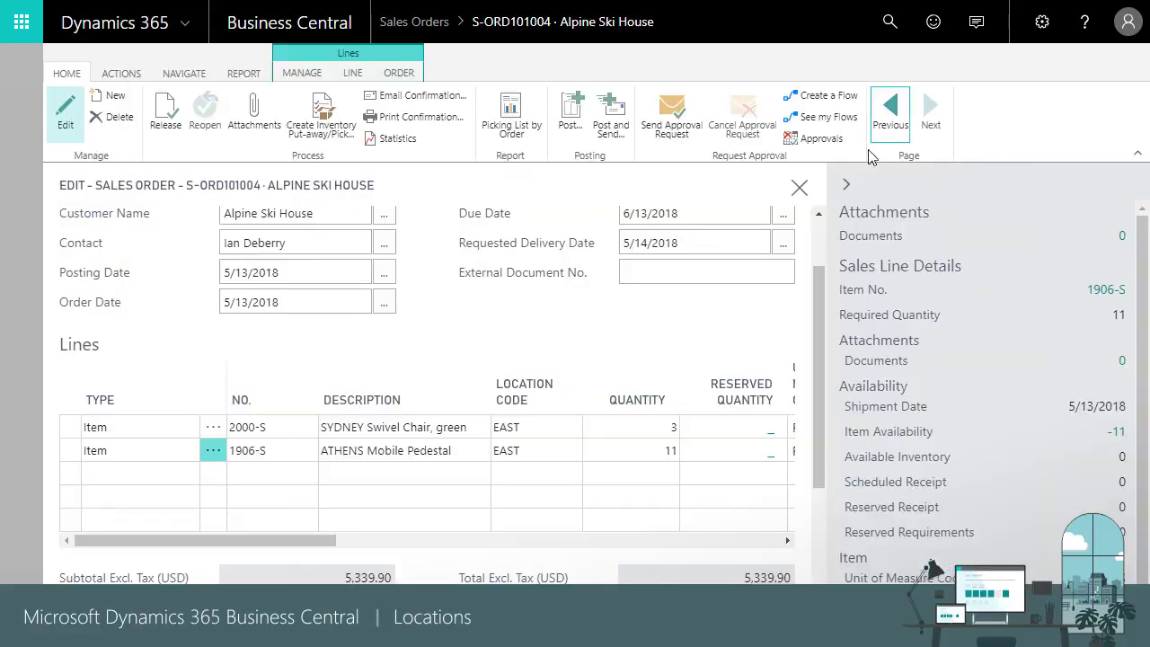
click(801, 188)
Leave the sales order unposted and open the Items list
click(689, 384)
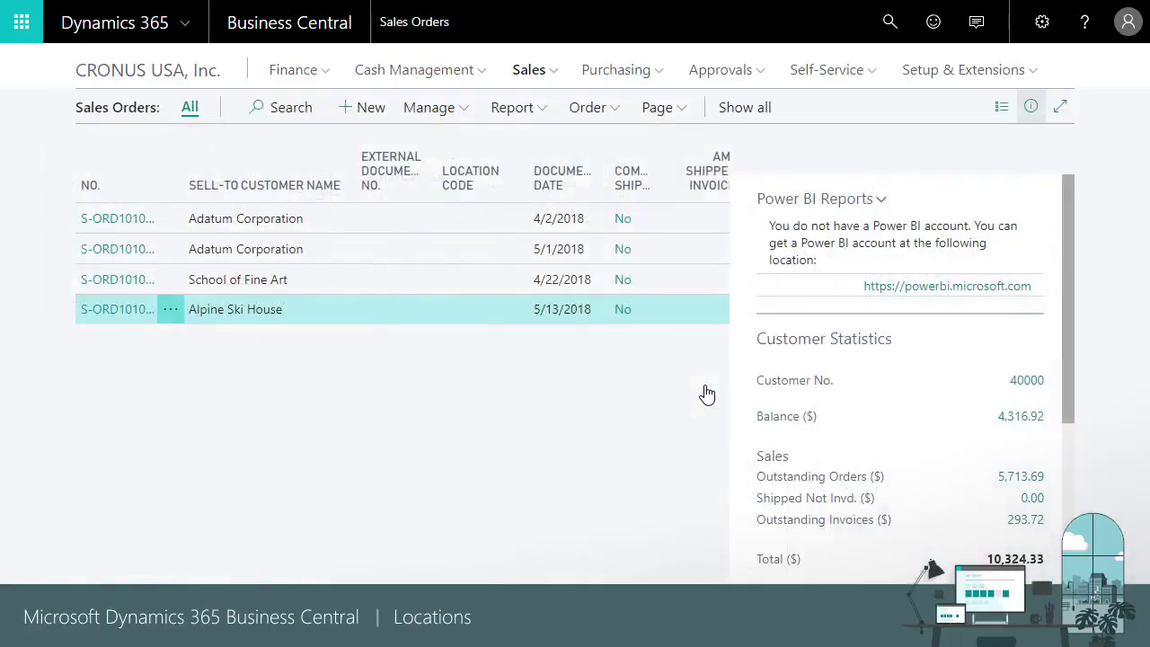
click(543, 71)
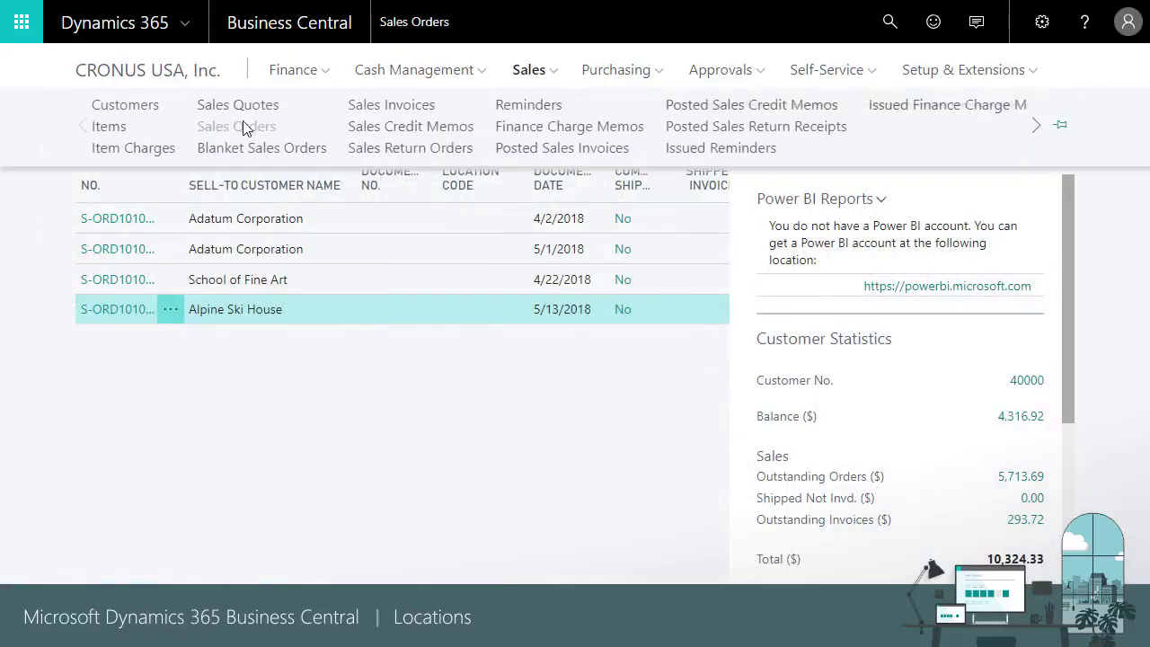
click(118, 133)
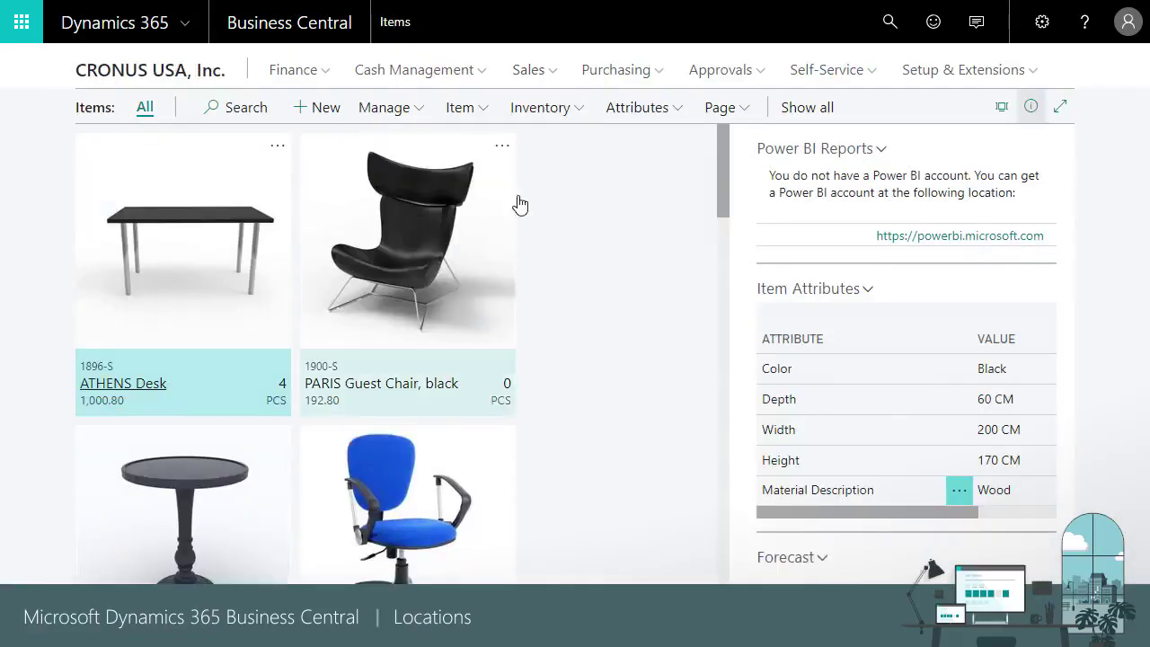
Browse the Items list's Report > Inventory options without running a report
click(808, 108)
click(969, 109)
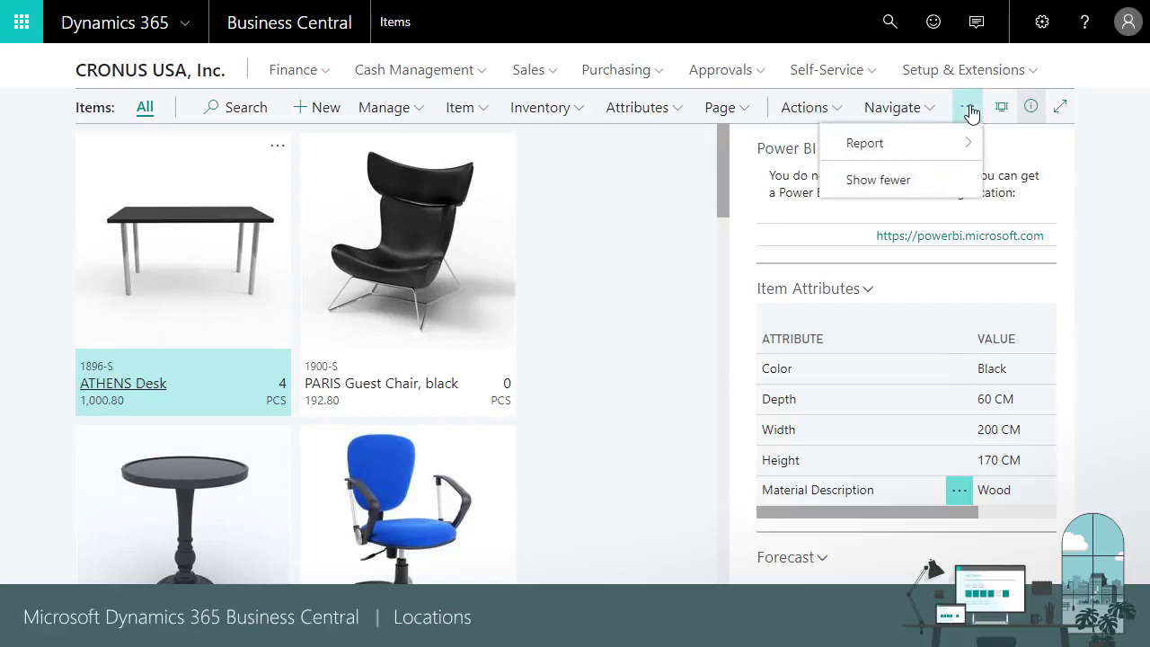
mouse_move(958, 152)
mouse_move(799, 181)
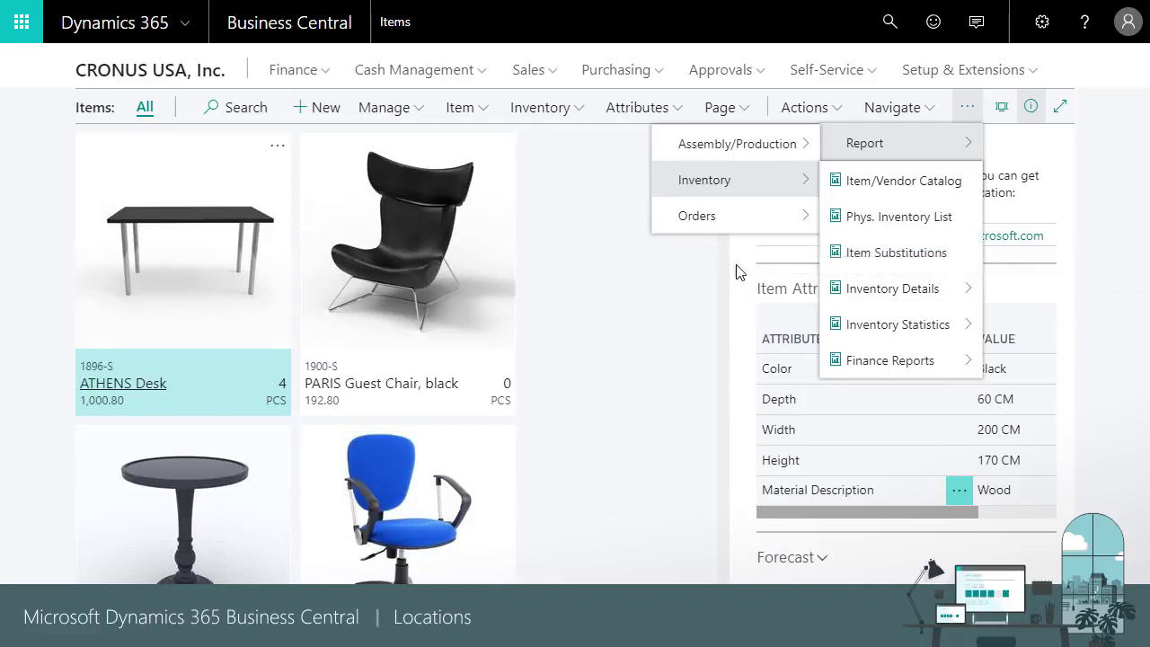
click(633, 282)
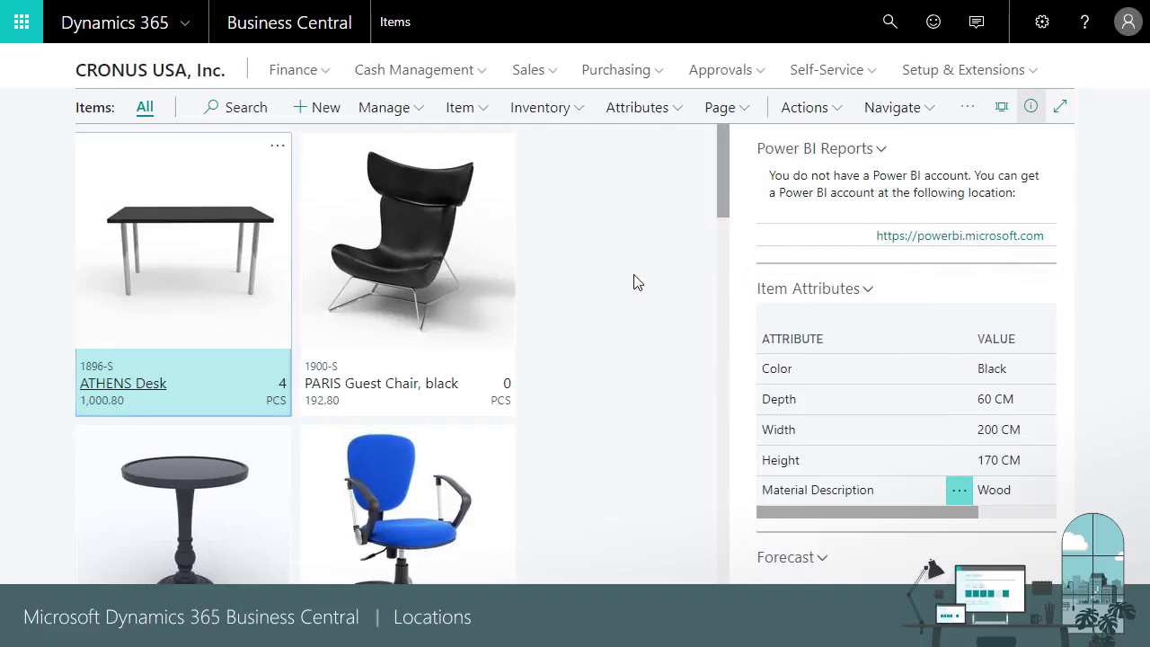